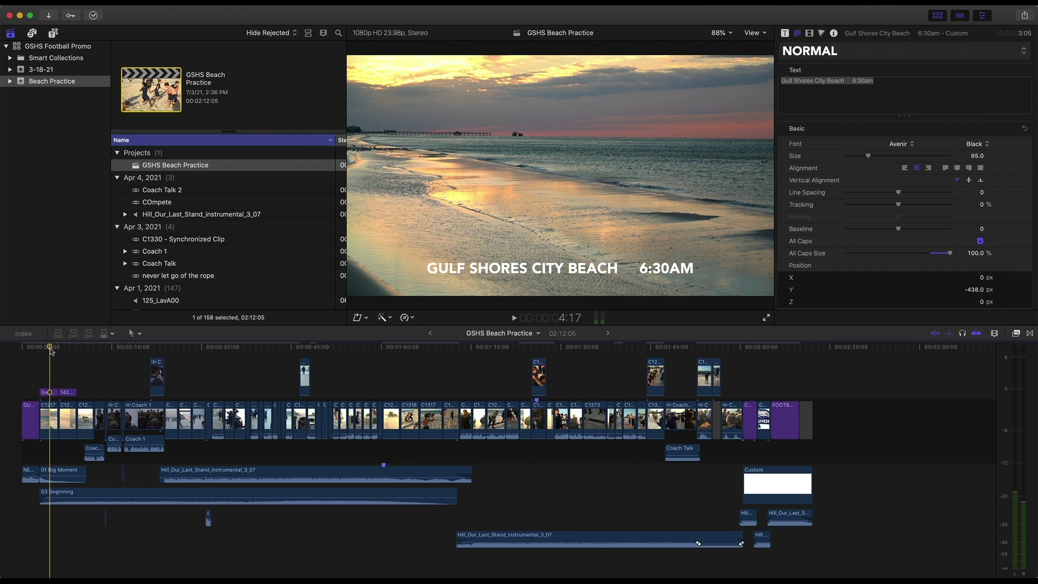
- Play the GSHS Beach Practice project from its beginning through the closing titles, and return the playhead to the opening beach shot
{"action": "left_click", "coordinate": [17, 348]}
{"action": "key", "text": "space"}
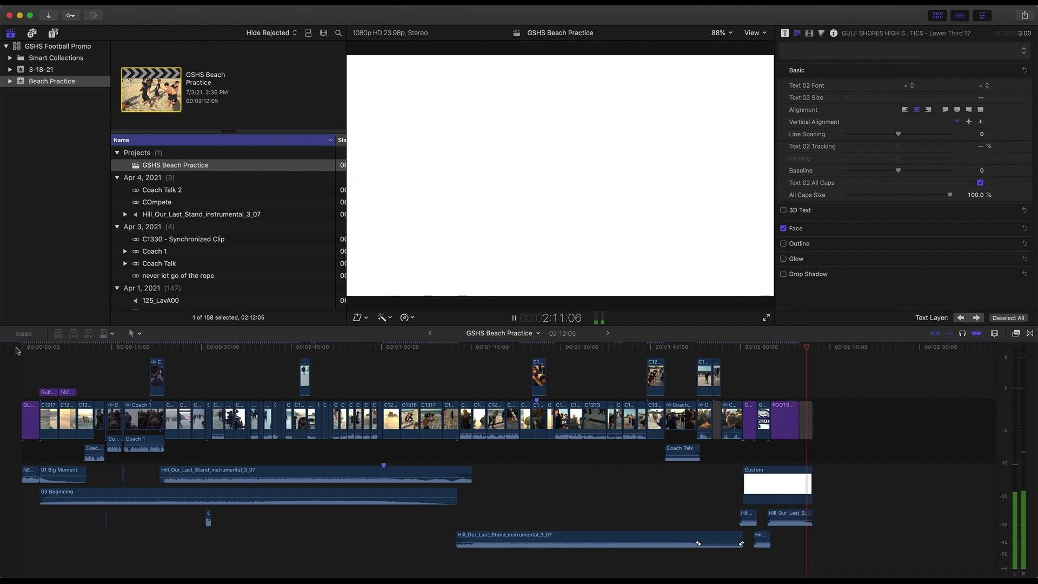
{"action": "left_click", "coordinate": [47, 349]}
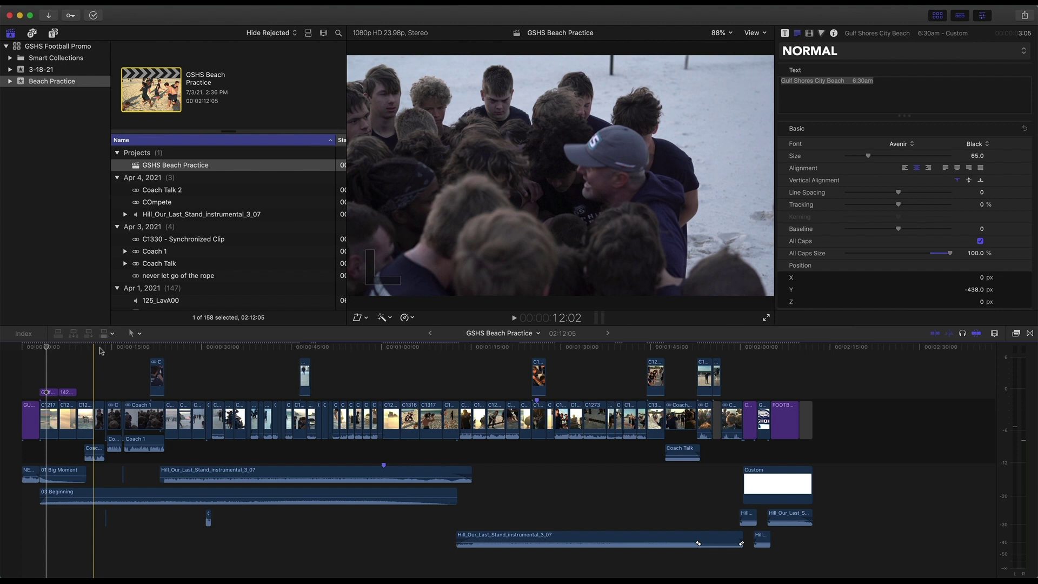
- Review the opening beach shots, the first coach huddle clips and the short cutaways between them, finishing on the chairs shot C1237
{"action": "key", "text": "j"}
{"action": "key", "text": "j"}
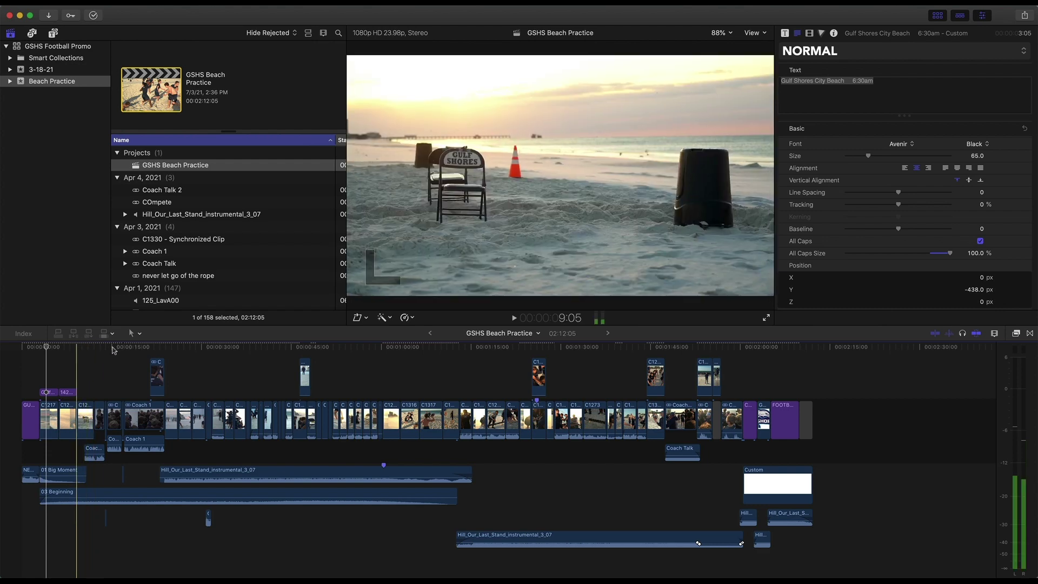
{"action": "left_click", "coordinate": [114, 348]}
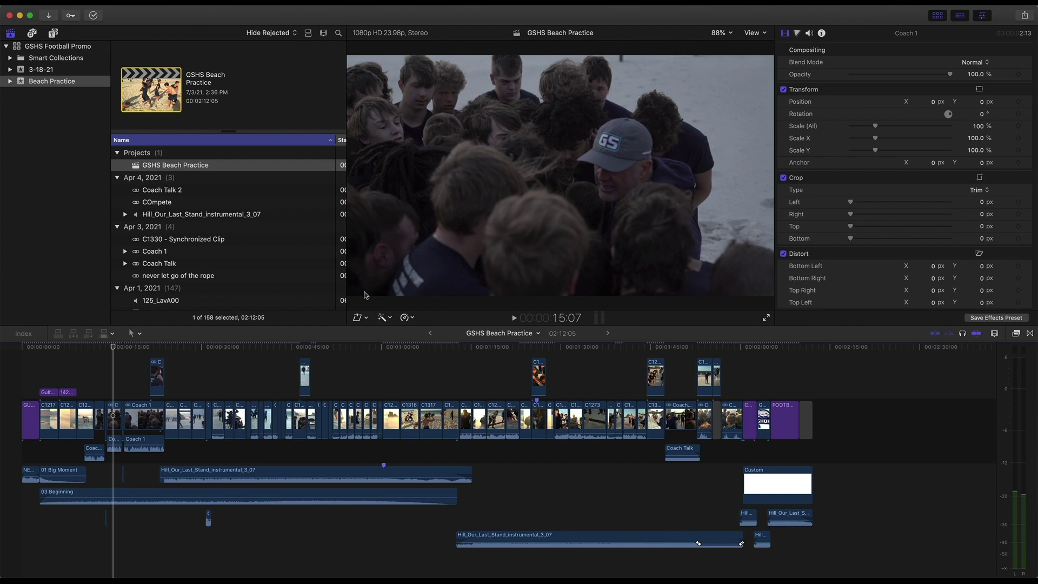
{"action": "left_click", "coordinate": [94, 348]}
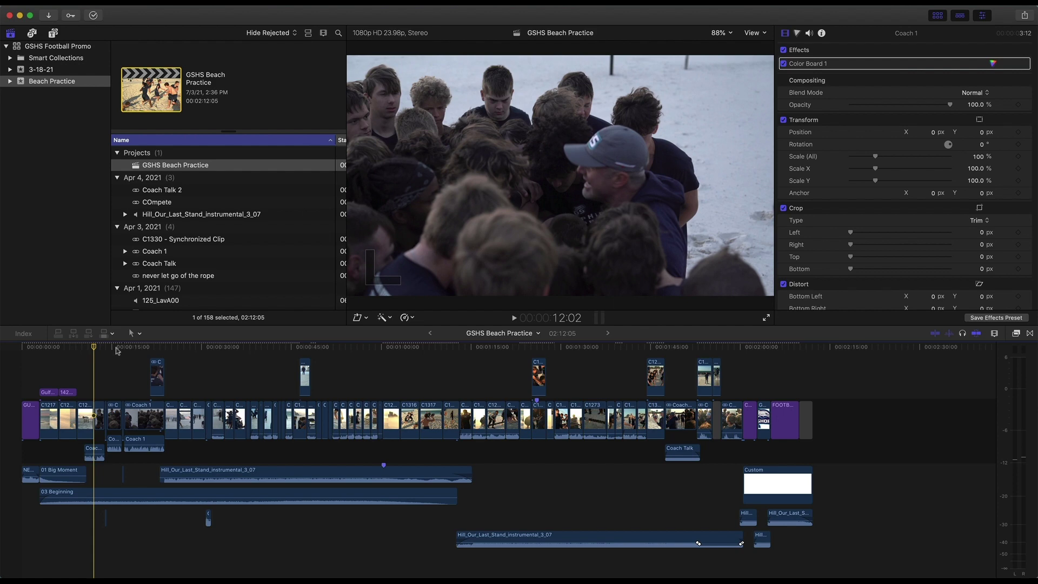
{"action": "left_click", "coordinate": [120, 350]}
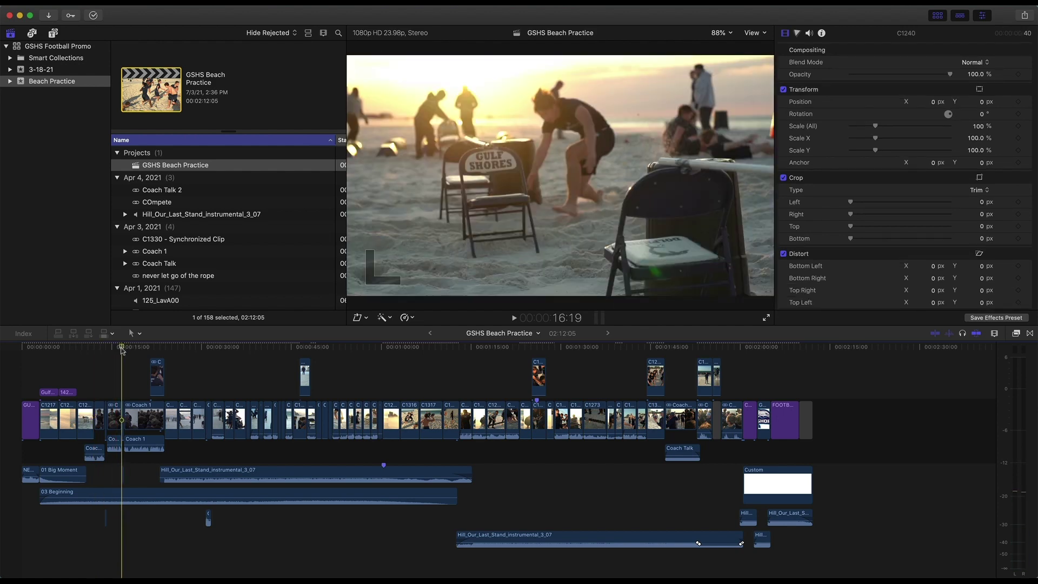
{"action": "left_click", "coordinate": [135, 349]}
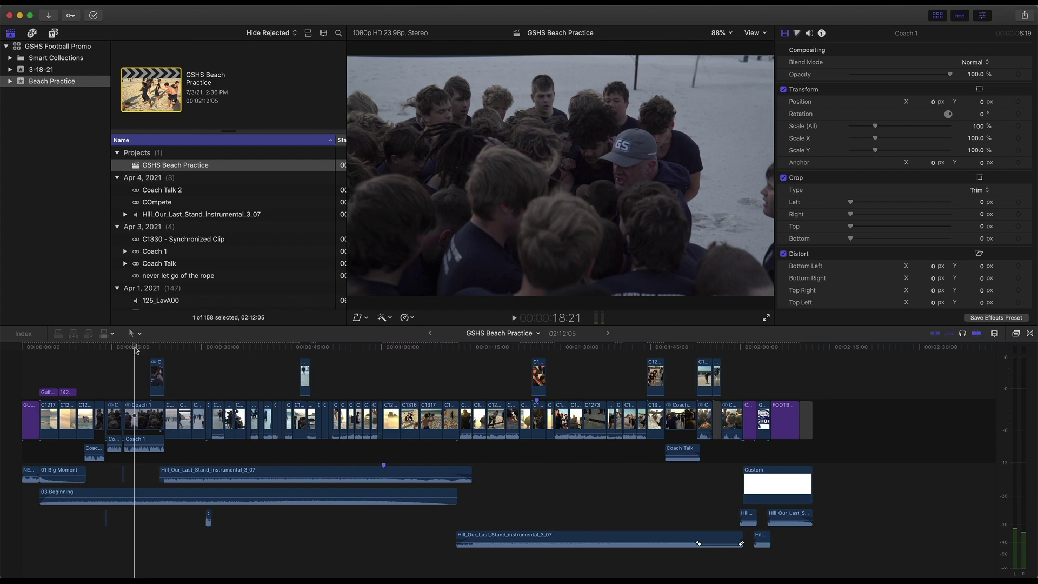
{"action": "left_click_drag", "start_coordinate": [135, 348], "coordinate": [83, 354]}
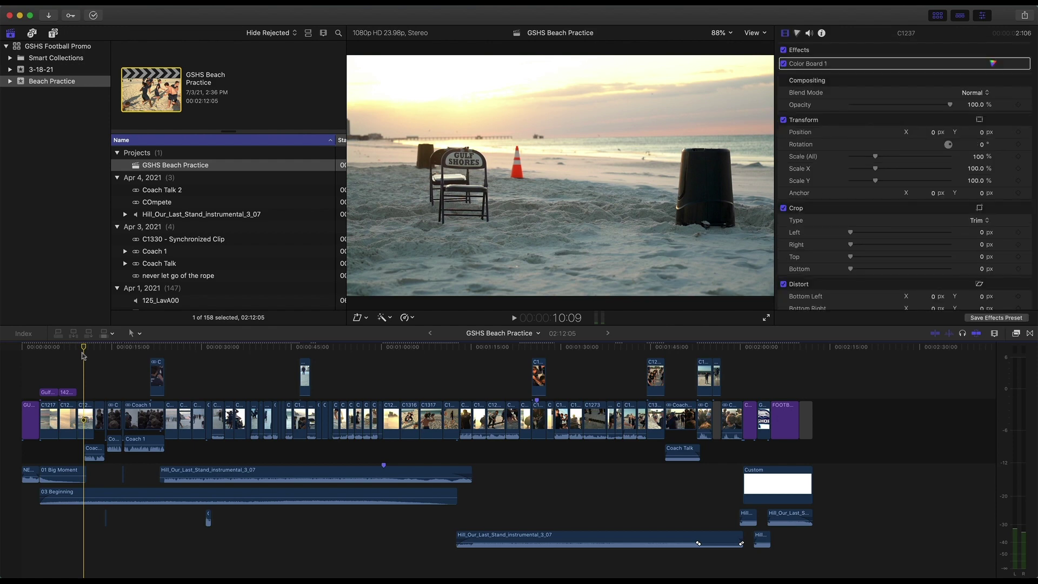
{"action": "mouse_move", "coordinate": [84, 354]}
{"action": "left_mouse_down"}
{"action": "mouse_move", "coordinate": [50, 351]}
{"action": "mouse_move", "coordinate": [87, 353]}
{"action": "left_mouse_up"}
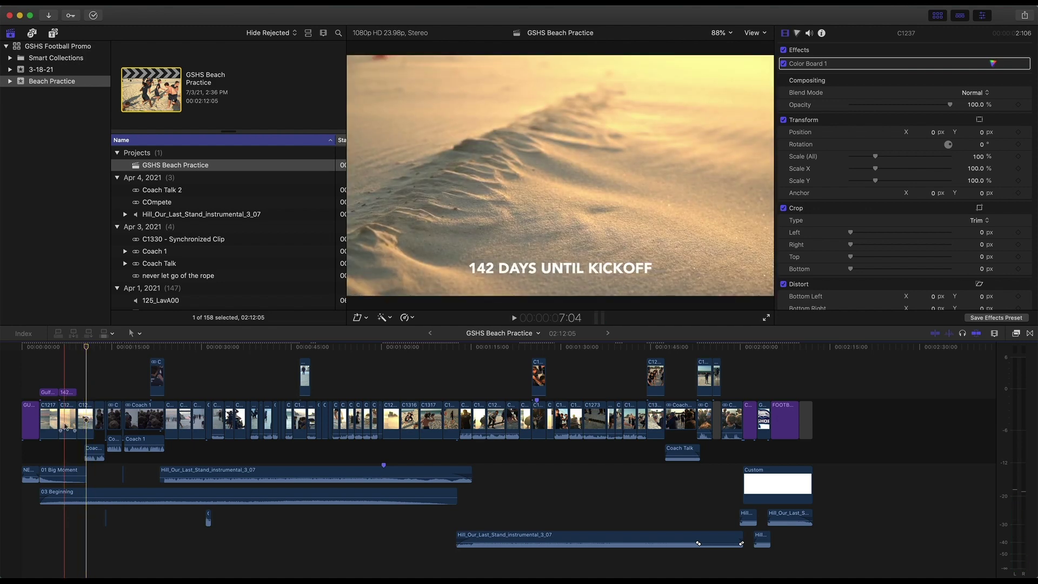
- Zoom in on the start of the timeline and select the 01 Big Moment and 03 Beginning music clips together
{"action": "key", "text": "super+equal"}
{"action": "scroll", "coordinate": [65, 426], "scroll_direction": "left", "scroll_amount": 5}
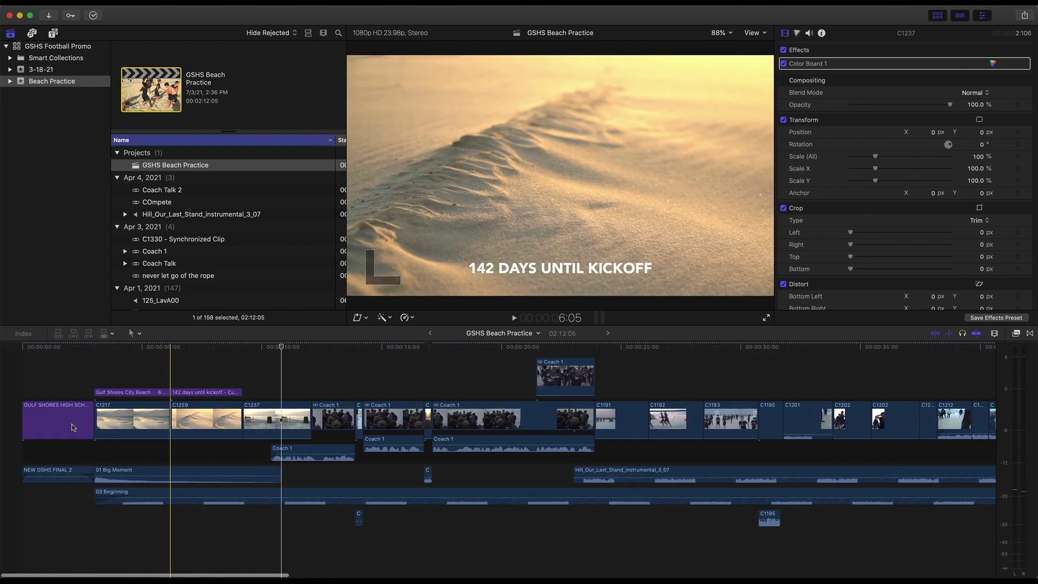
{"action": "left_click", "coordinate": [157, 449]}
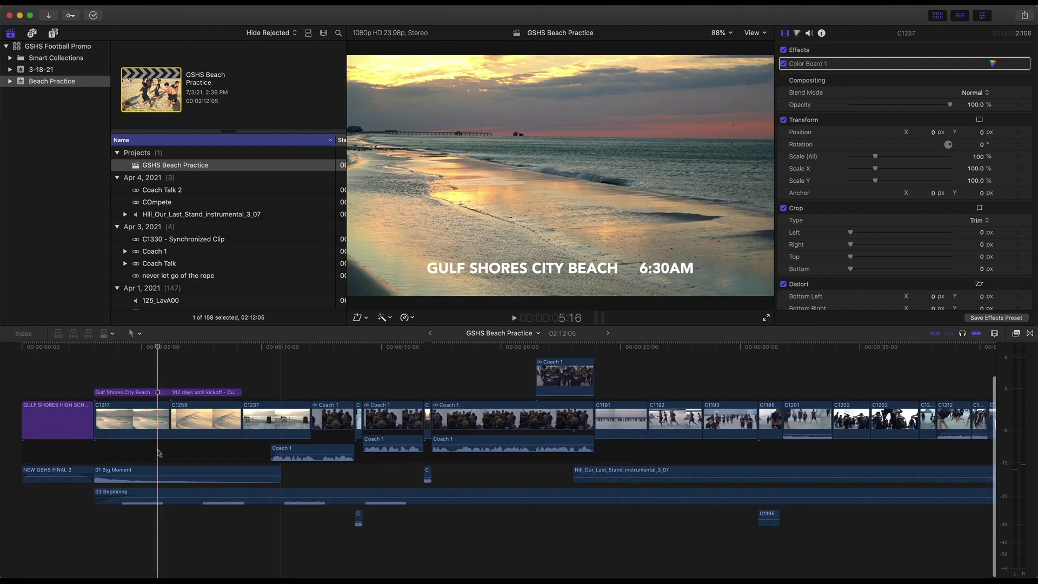
{"action": "left_click", "coordinate": [157, 475]}
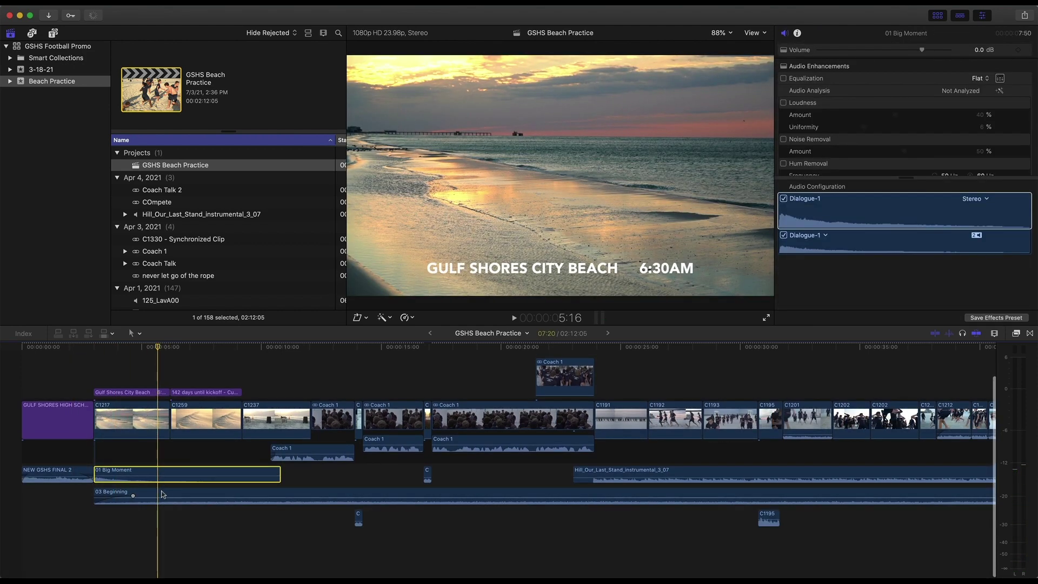
{"action": "left_click", "coordinate": [160, 494], "text": "super"}
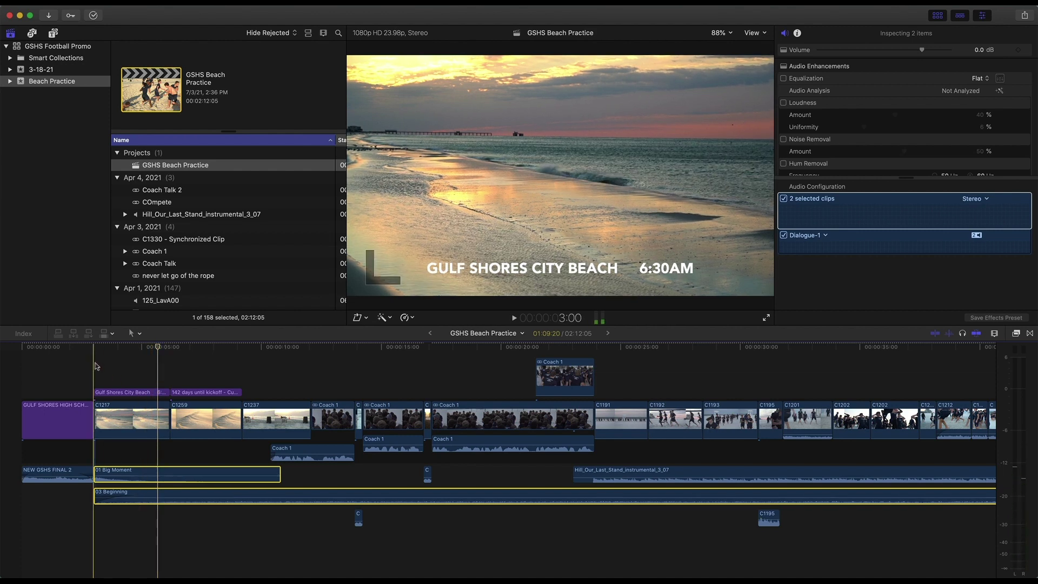
- Raise the playback volume and listen to the layered opening music from the first beach shot through the 142 days title
{"action": "key", "text": "XF86AudioRaiseVolume"}
{"action": "key", "text": "XF86AudioRaiseVolume"}
{"action": "key", "text": "space"}
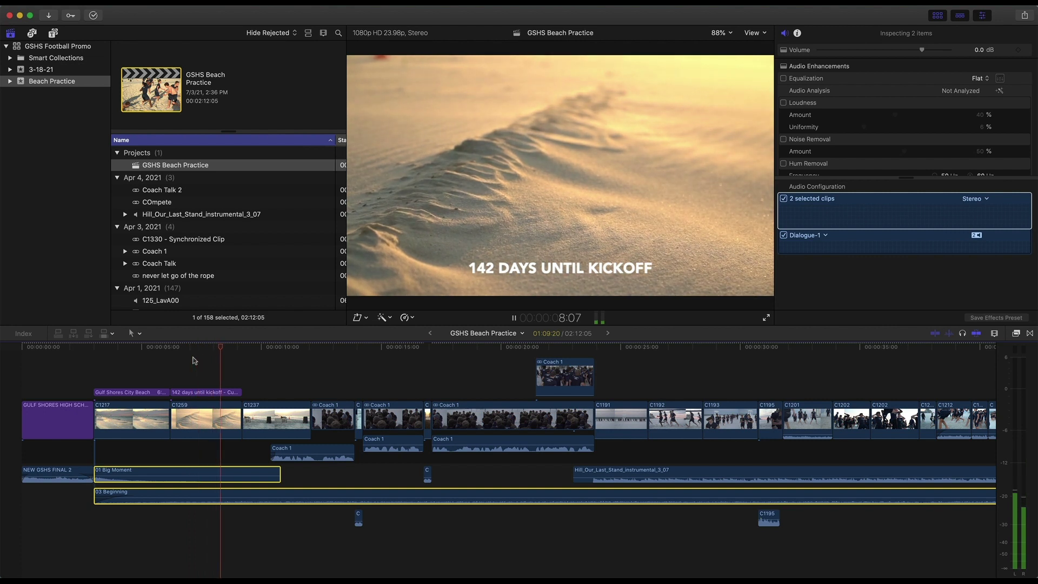
{"action": "key", "text": "space"}
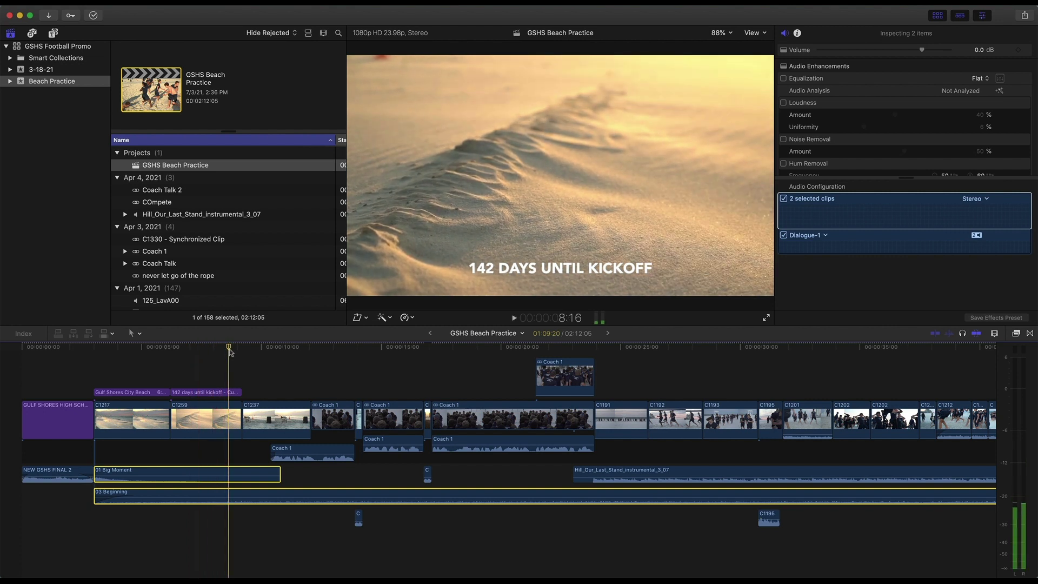
- Play from where the coach's audio starts under C1237, and replay the dumbbell cutaway between the first two huddle clips
{"action": "left_click_drag", "start_coordinate": [232, 348], "coordinate": [269, 359]}
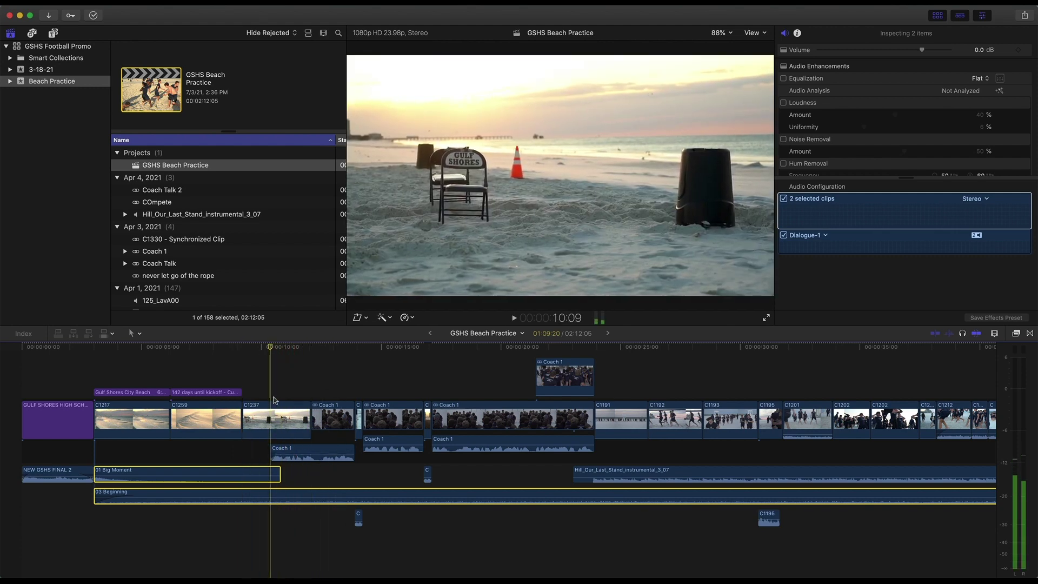
{"action": "key", "text": "space"}
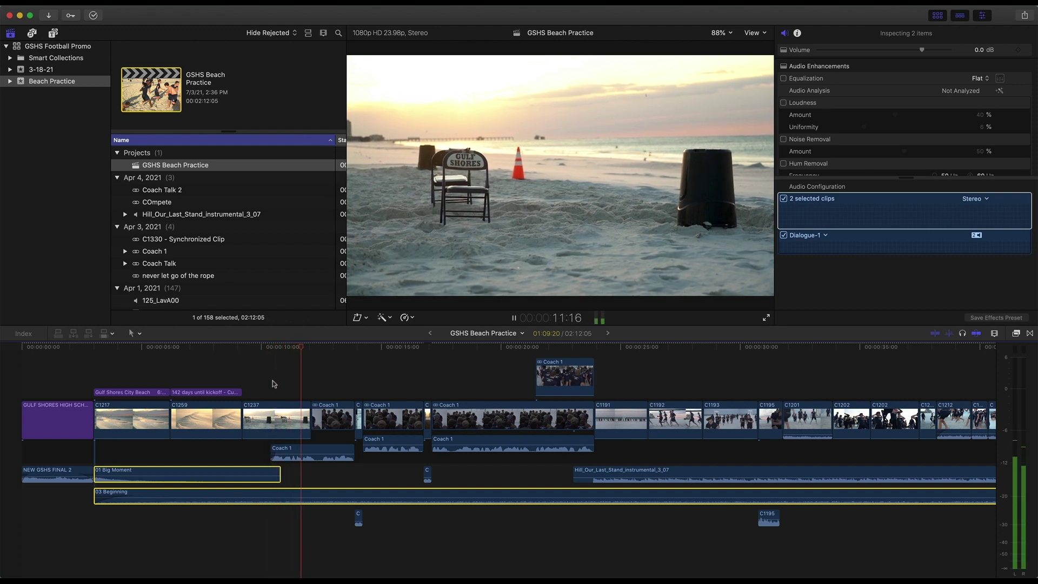
{"action": "scroll", "coordinate": [324, 387], "scroll_direction": "right", "scroll_amount": 3}
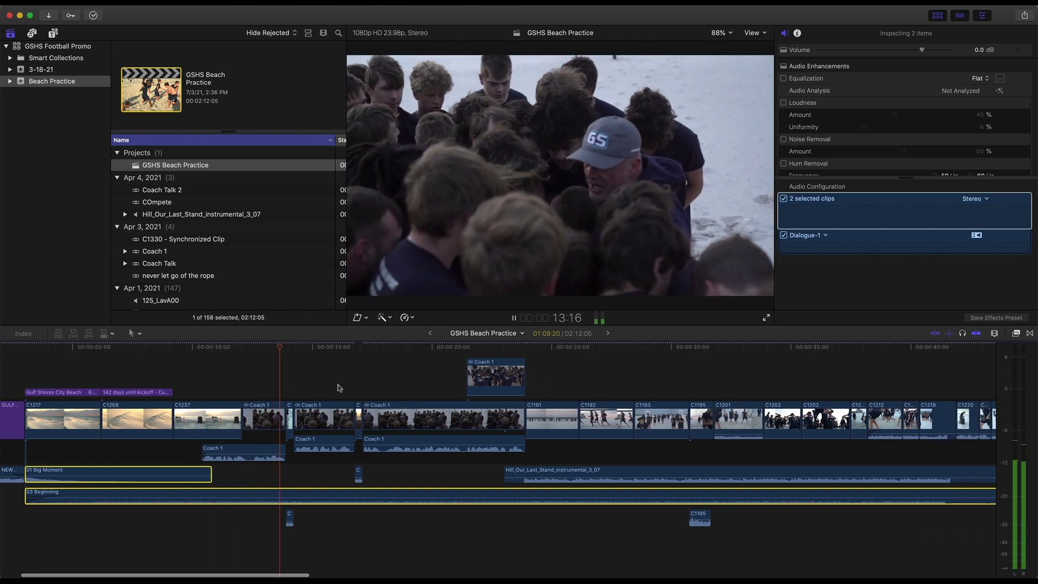
{"action": "key", "text": "space"}
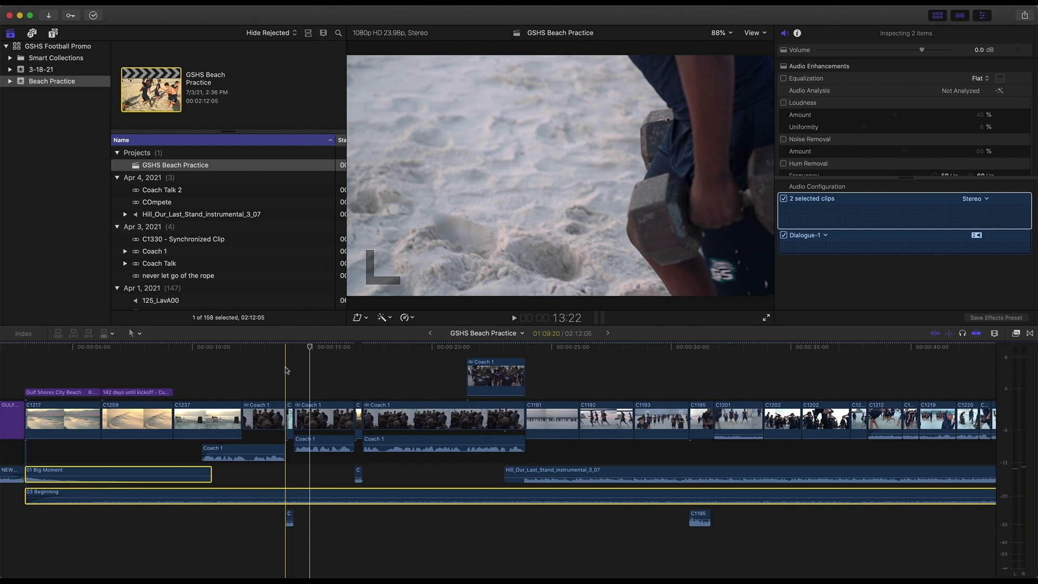
{"action": "key", "text": "space"}
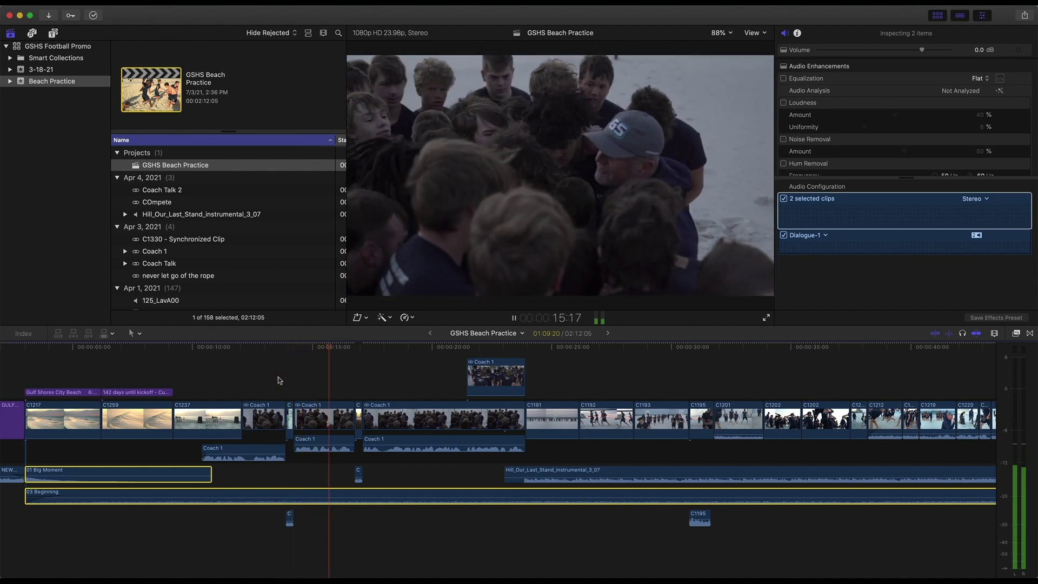
{"action": "key", "text": "space"}
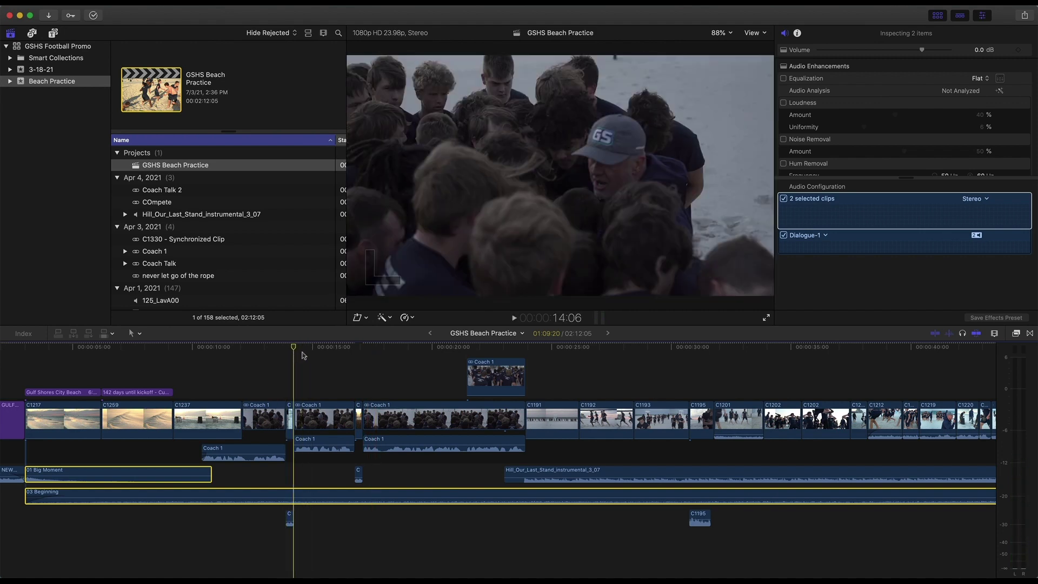
- Move the playhead to the dumbbell cutaway at 13:22 and inspect the C1220 audio clip beneath it
{"action": "left_click", "coordinate": [349, 357]}
{"action": "left_click_drag", "start_coordinate": [348, 356], "coordinate": [288, 370]}
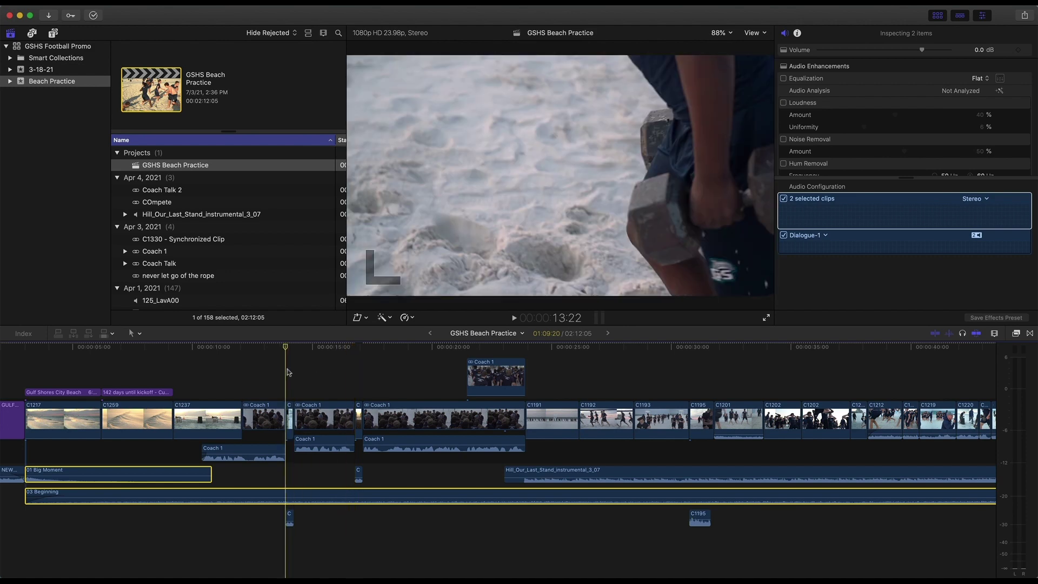
{"action": "left_click", "coordinate": [289, 518]}
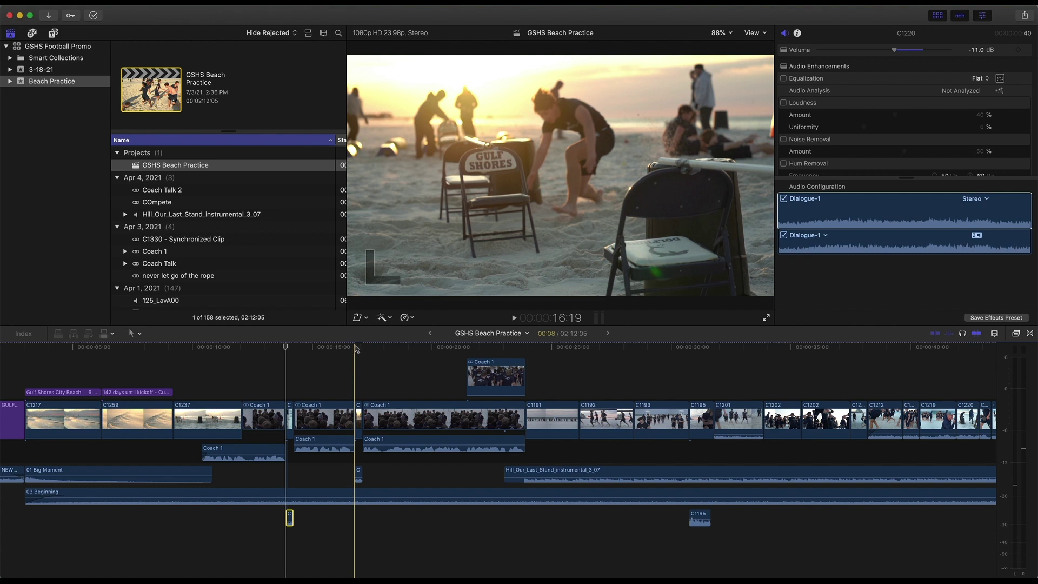
- Play the transition from the last huddle clip into the beach running shots, and move the playhead to 30:02 in C1193
{"action": "scroll", "coordinate": [357, 349], "scroll_direction": "right", "scroll_amount": 2}
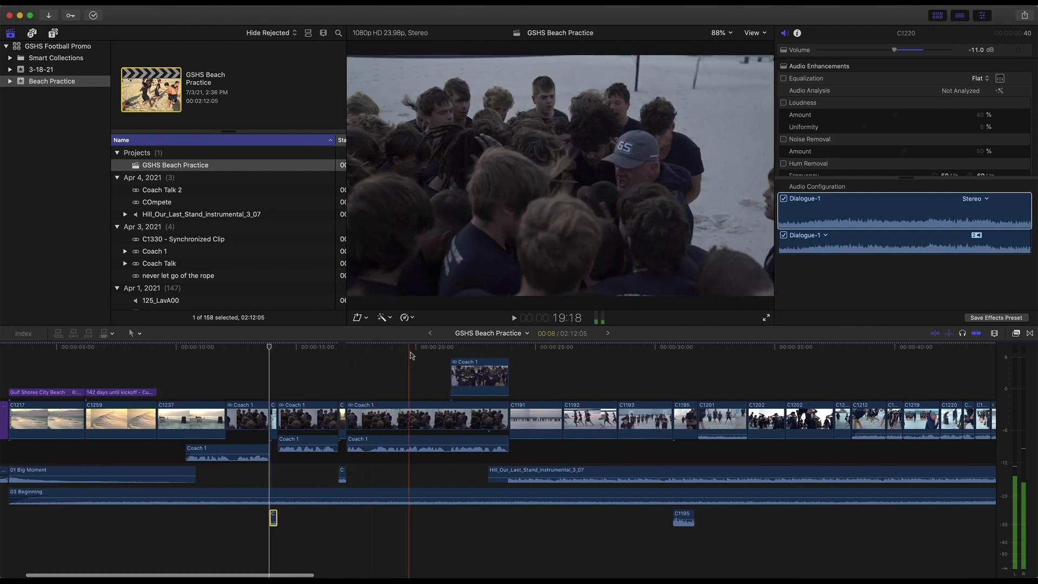
{"action": "scroll", "coordinate": [410, 354], "scroll_direction": "up", "scroll_amount": 1}
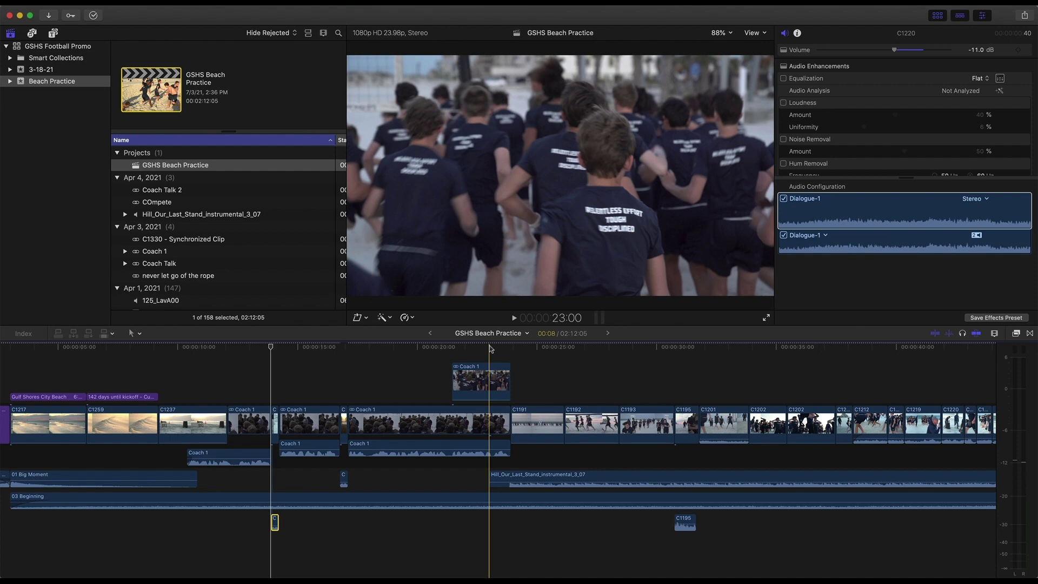
{"action": "key", "text": "space"}
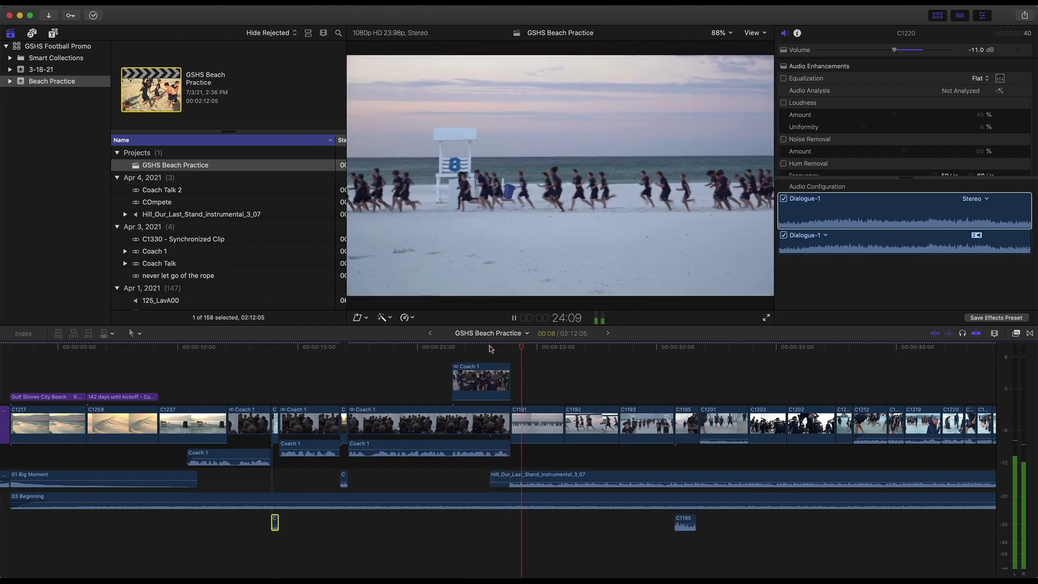
{"action": "left_click_drag", "start_coordinate": [527, 348], "coordinate": [577, 350]}
{"action": "scroll", "coordinate": [660, 349], "scroll_direction": "right", "scroll_amount": 5}
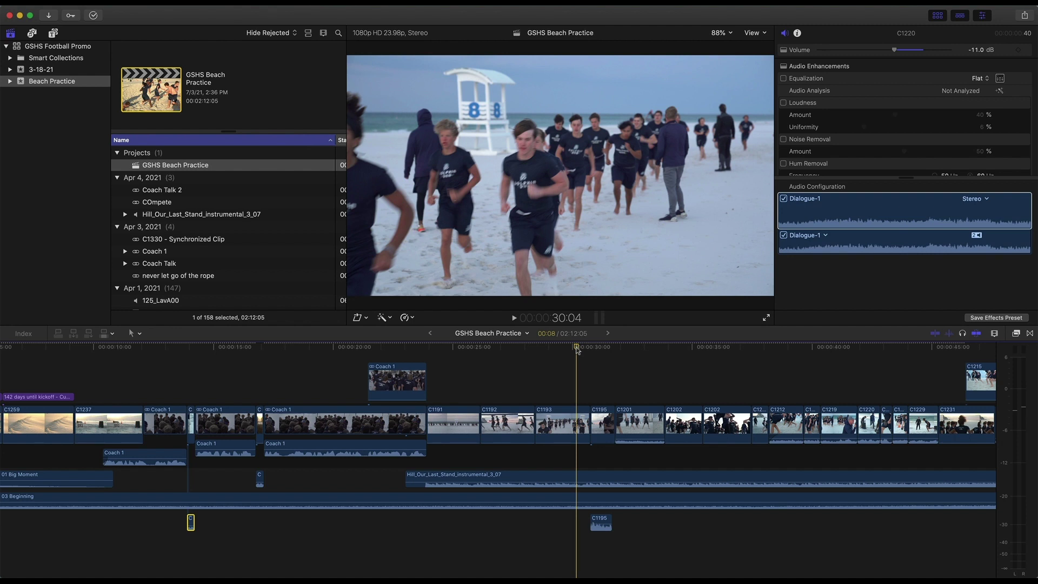
{"action": "left_click", "coordinate": [573, 347]}
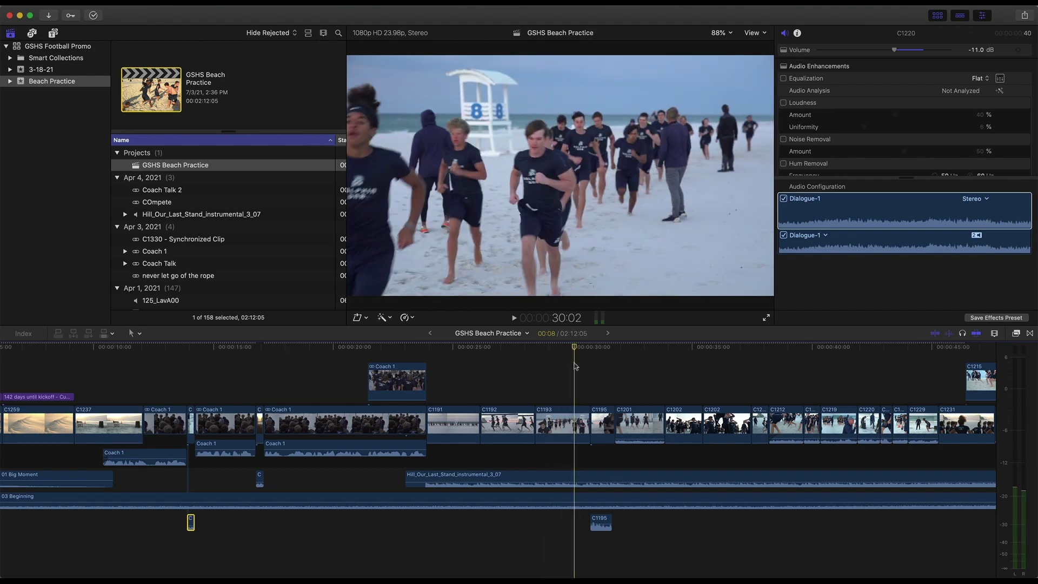
- Replay the cut into running shot C1191 and inspect the Hill_Our_Last_Stand_instrumental_3_07 music clip that begins there
{"action": "scroll", "coordinate": [468, 390], "scroll_direction": "right", "scroll_amount": 3}
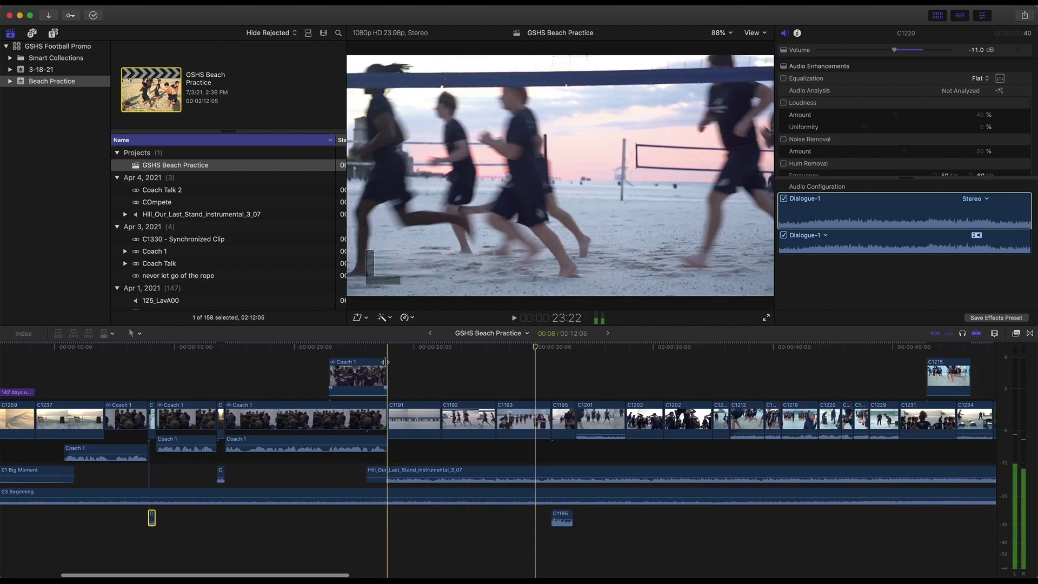
{"action": "key", "text": "space"}
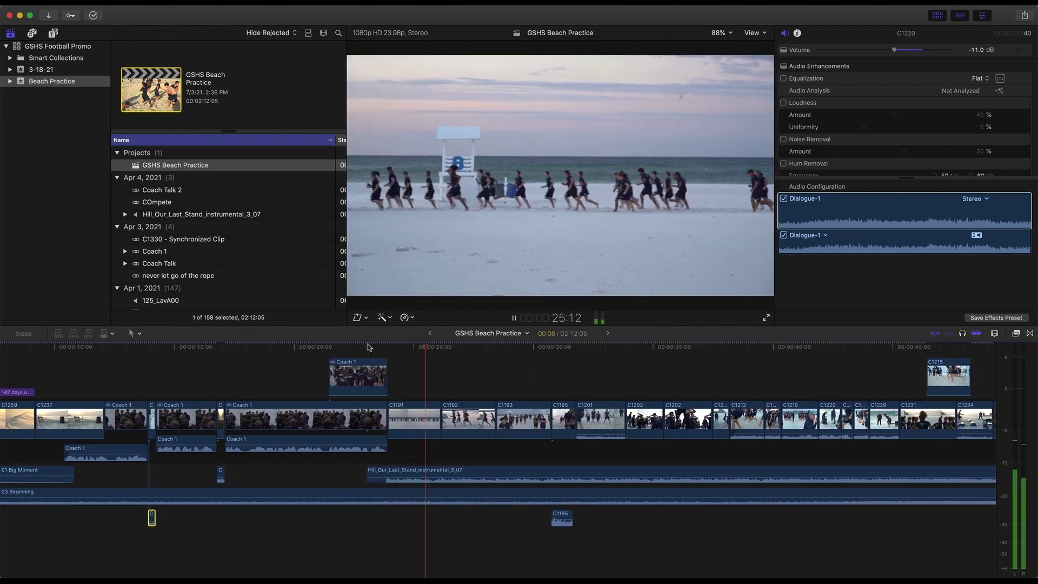
{"action": "key", "text": "space"}
{"action": "left_click", "coordinate": [446, 473]}
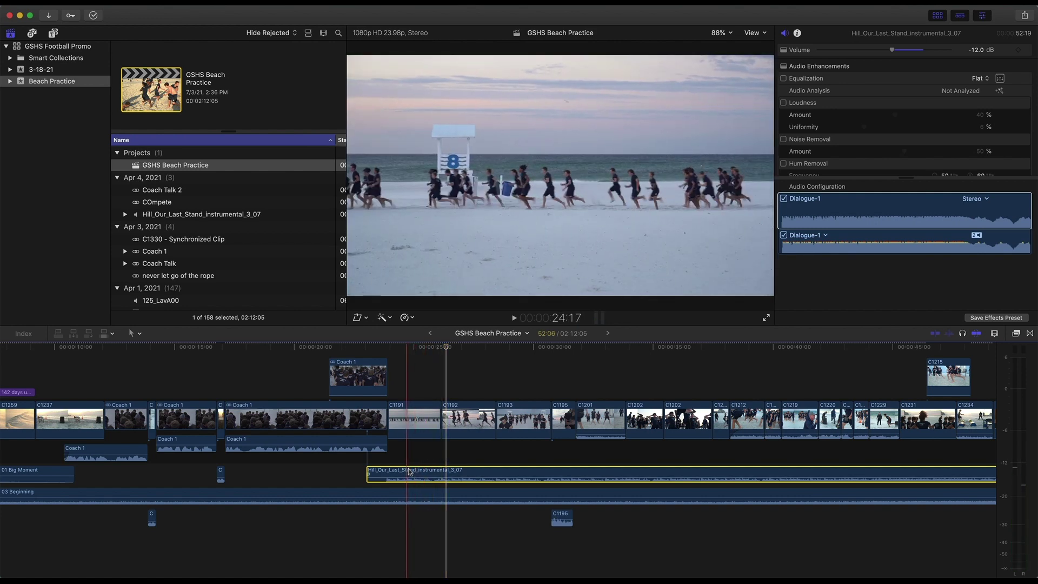
- Review clip C1201 after the running shots, scrubbing from its start to 32:20
{"action": "scroll", "coordinate": [408, 471], "scroll_direction": "right", "scroll_amount": 5}
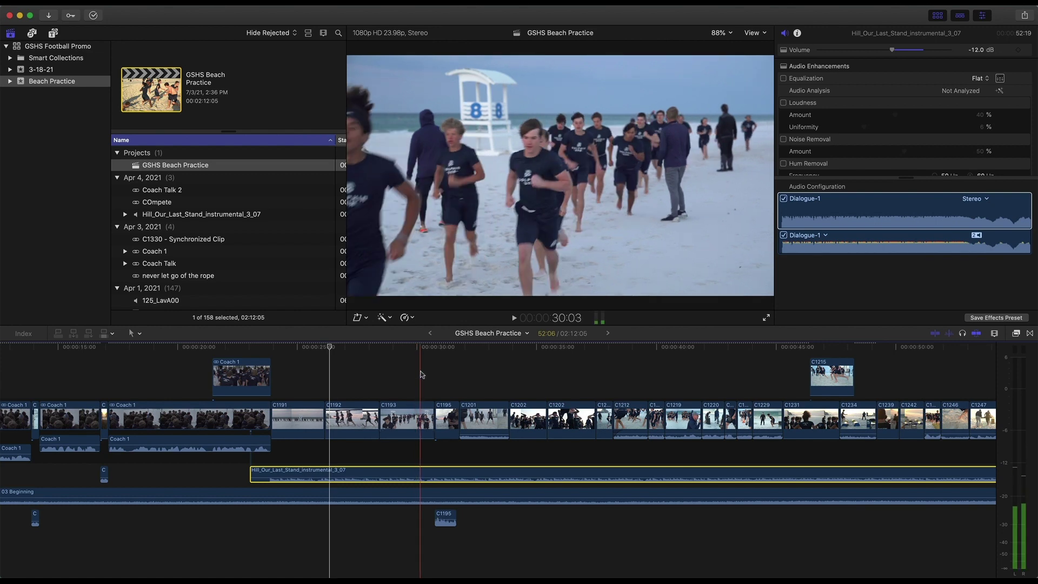
{"action": "scroll", "coordinate": [416, 432], "scroll_direction": "right", "scroll_amount": 5}
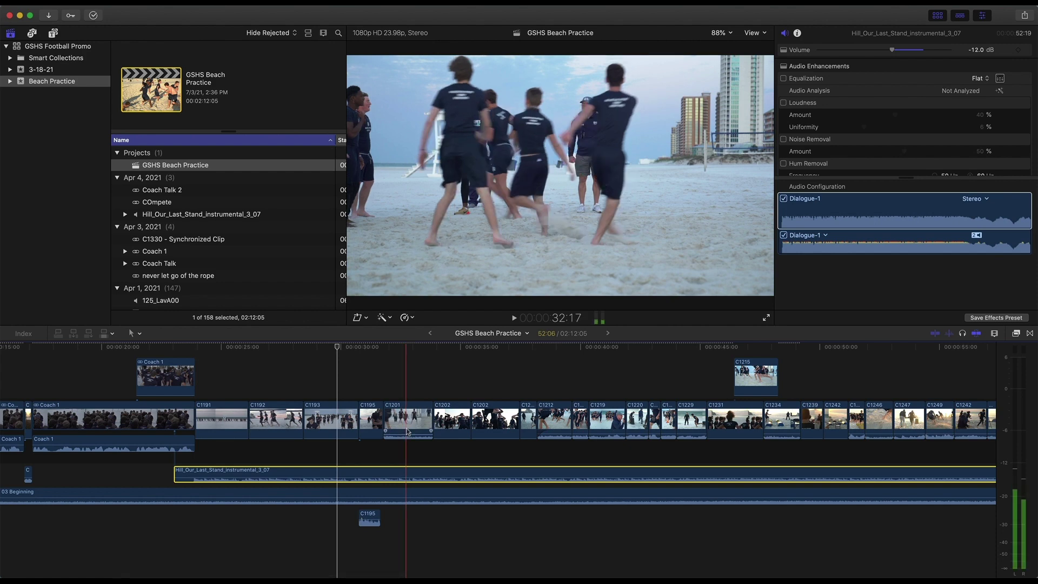
{"action": "key", "text": "l"}
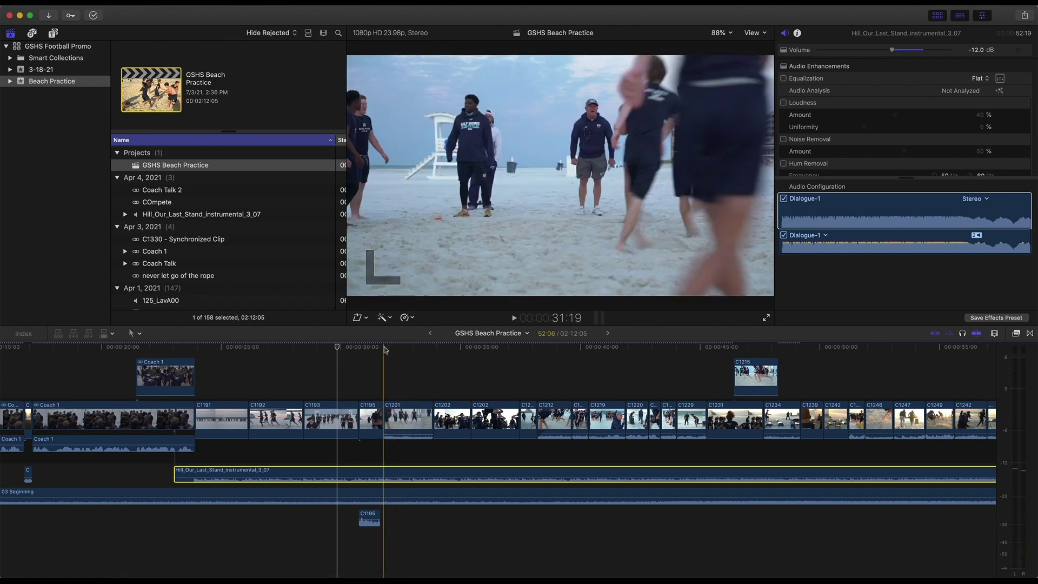
{"action": "left_click_drag", "start_coordinate": [387, 350], "coordinate": [410, 350]}
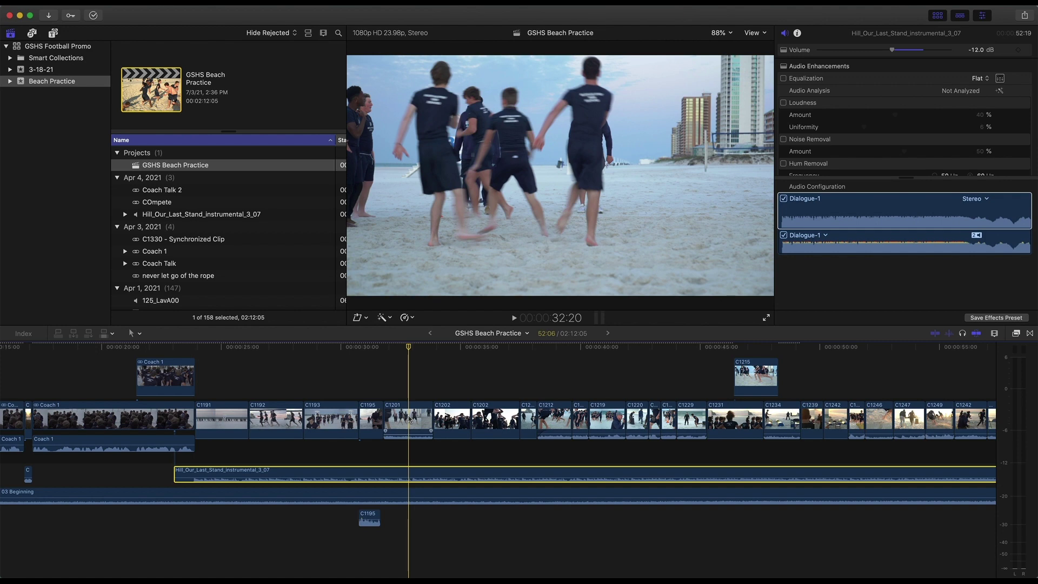
- Play the section from clip C1195 to clip C1219, and scrub through the workout shots up to 42:12
{"action": "left_click_drag", "start_coordinate": [415, 349], "coordinate": [396, 348]}
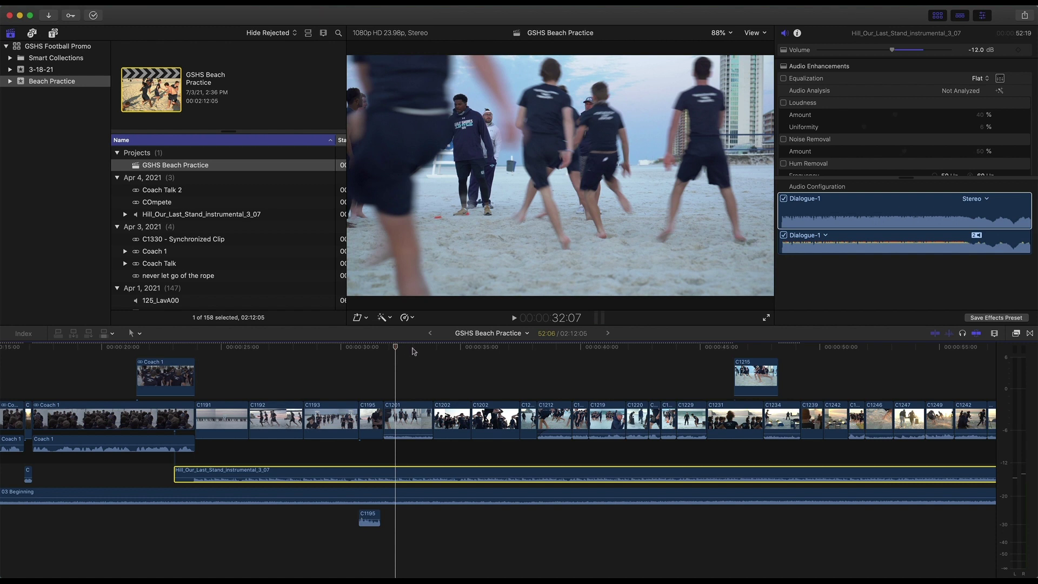
{"action": "left_click", "coordinate": [415, 348]}
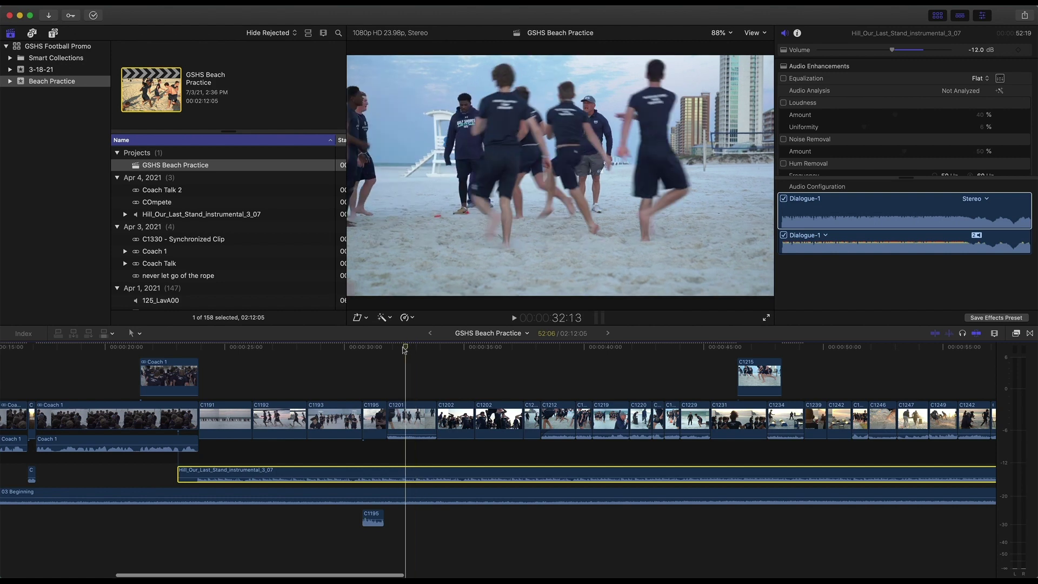
{"action": "left_click_drag", "start_coordinate": [416, 351], "coordinate": [371, 352]}
{"action": "key", "text": "space"}
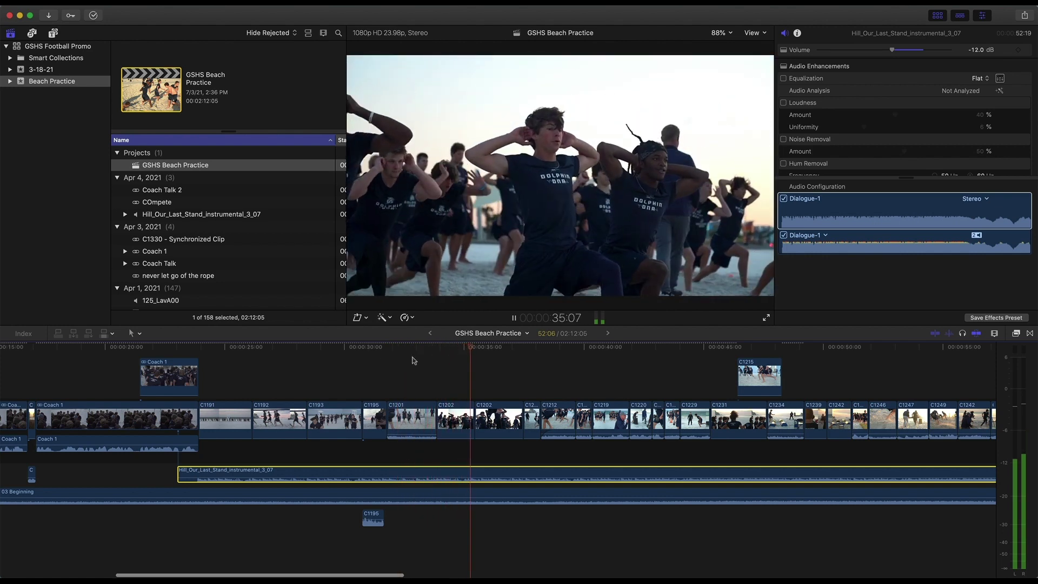
{"action": "scroll", "coordinate": [389, 378], "scroll_direction": "right", "scroll_amount": 5}
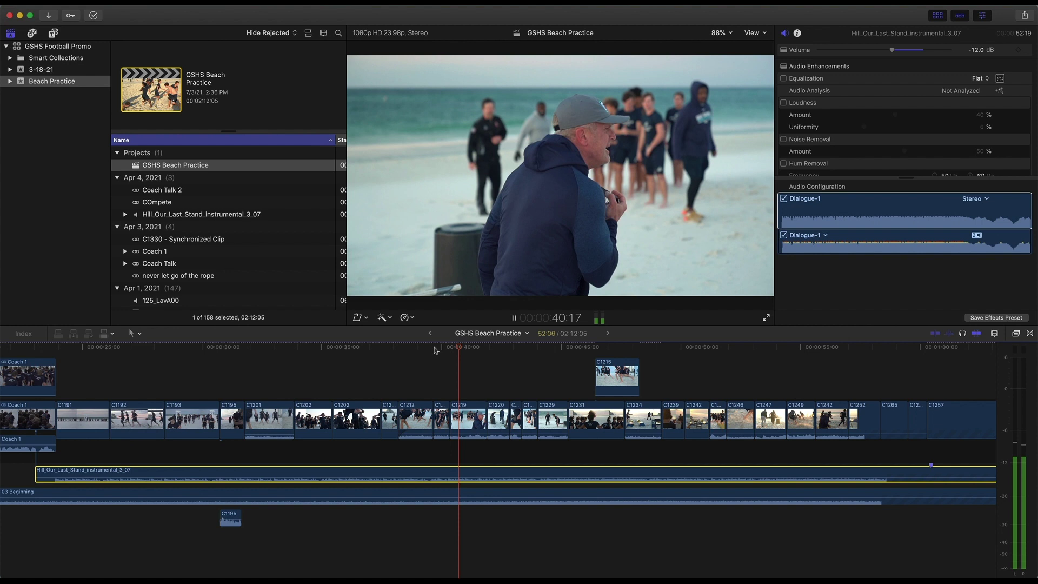
{"action": "left_click", "coordinate": [433, 348]}
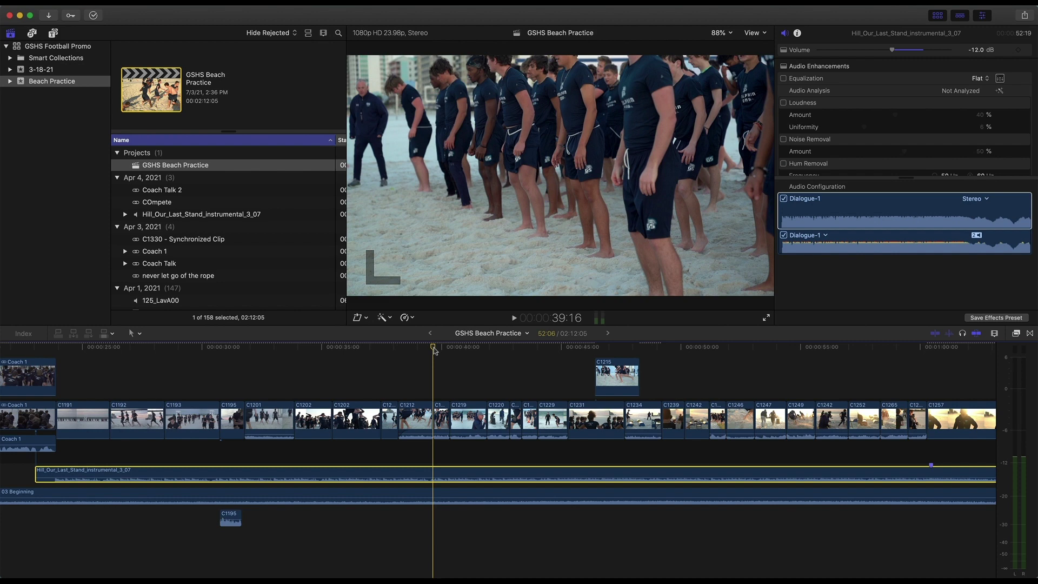
{"action": "left_click_drag", "start_coordinate": [435, 350], "coordinate": [497, 353]}
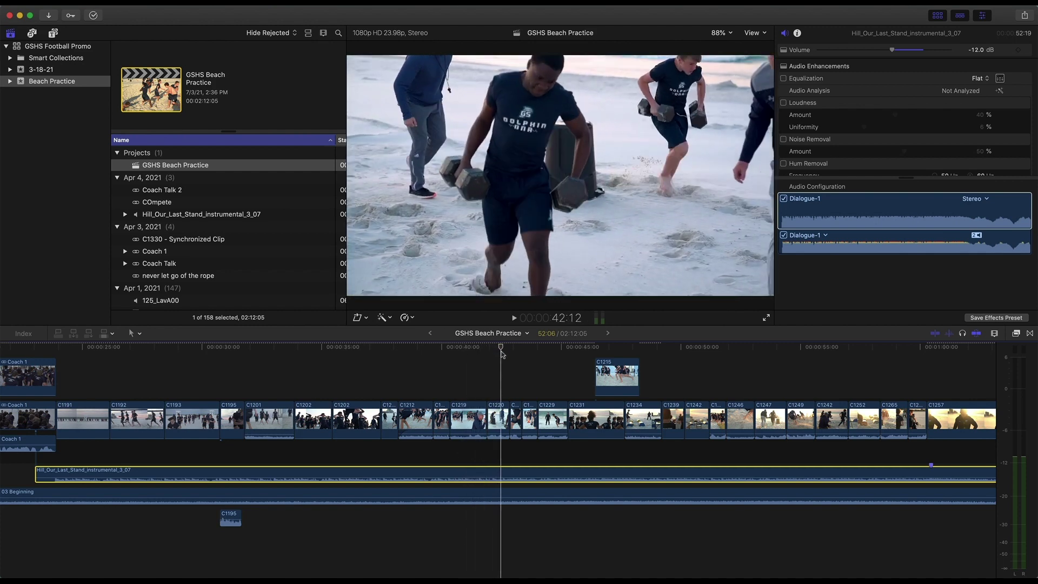
- Move the playhead to 46:10, inspect the connected clip C1215, and skim ahead to clip C1242
{"action": "scroll", "coordinate": [498, 354], "scroll_direction": "right", "scroll_amount": 5}
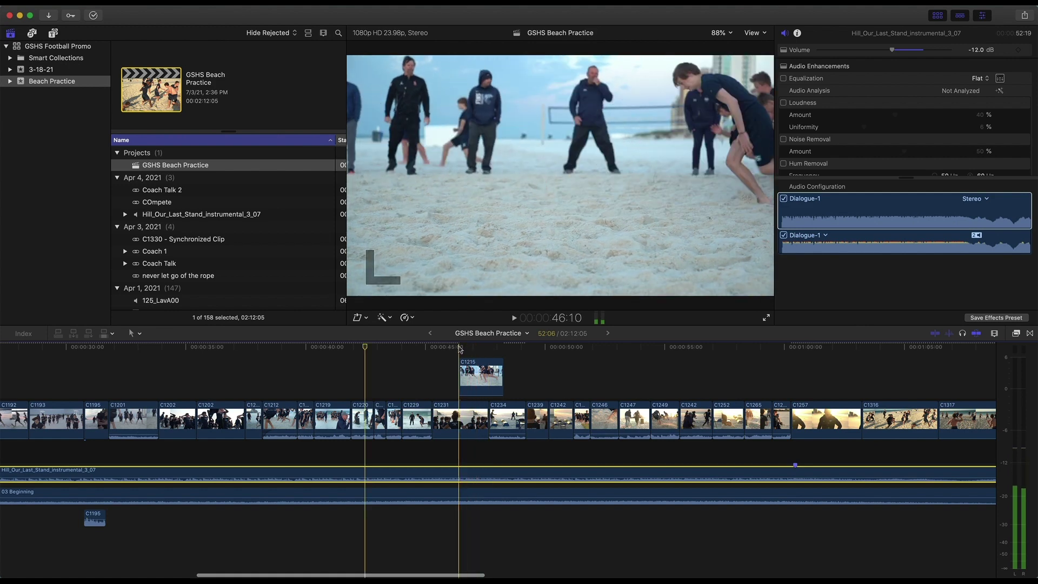
{"action": "left_click", "coordinate": [460, 348]}
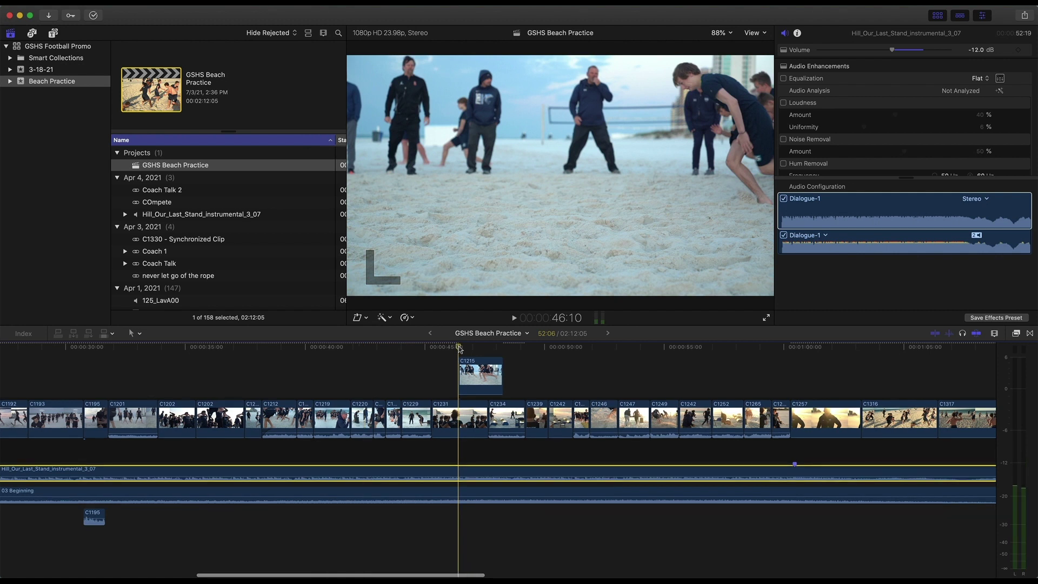
{"action": "scroll", "coordinate": [457, 349], "scroll_direction": "right", "scroll_amount": 3}
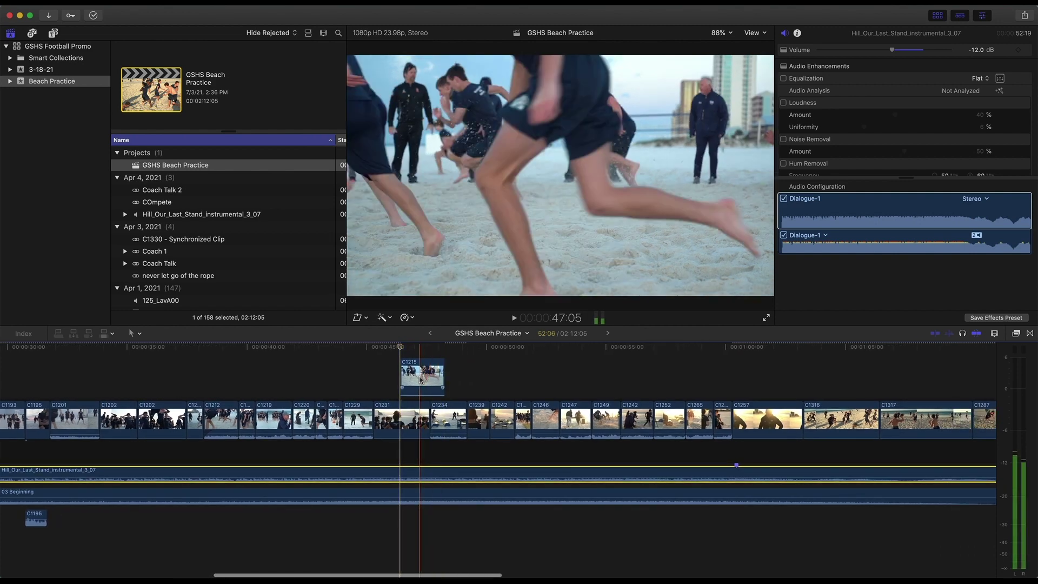
{"action": "left_click", "coordinate": [423, 378]}
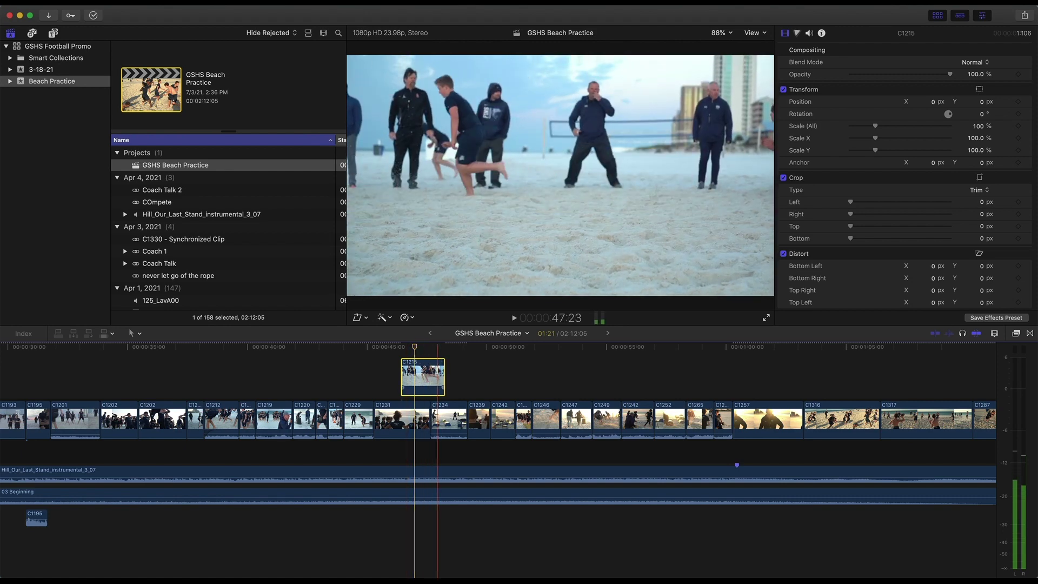
{"action": "scroll", "coordinate": [438, 371], "scroll_direction": "right", "scroll_amount": 3}
{"action": "scroll", "coordinate": [439, 370], "scroll_direction": "right", "scroll_amount": 5}
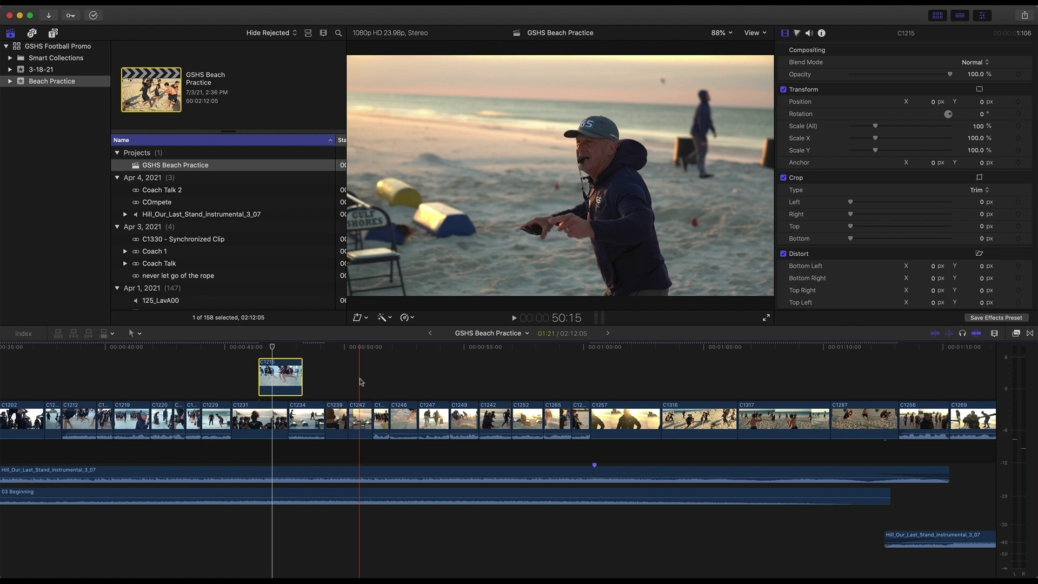
- Replay from 36:04 in the second C1202 clip and scrub on through the shots to the start of C1231
{"action": "scroll", "coordinate": [360, 381], "scroll_direction": "left", "scroll_amount": 10}
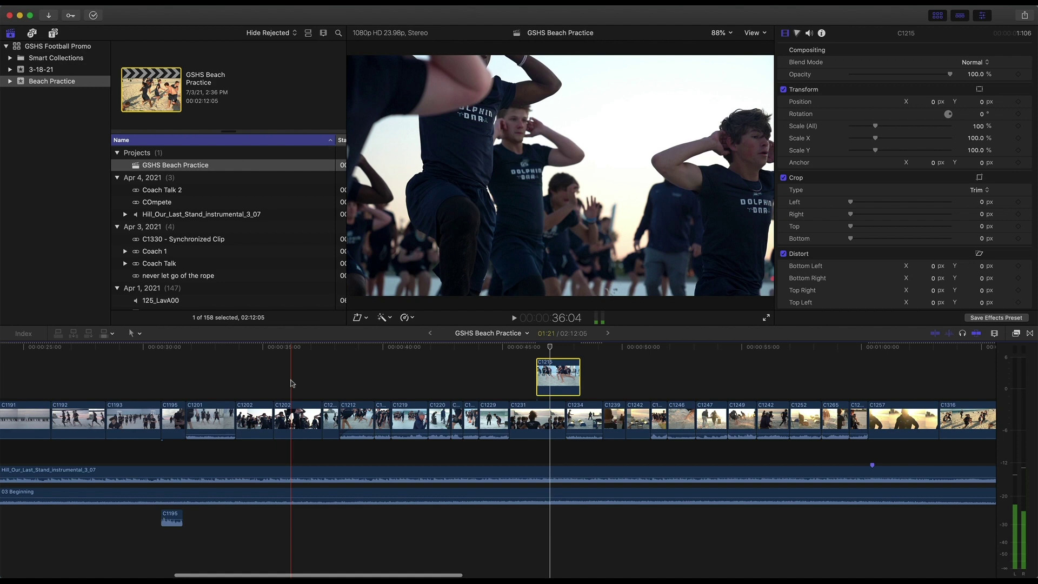
{"action": "key", "text": "space"}
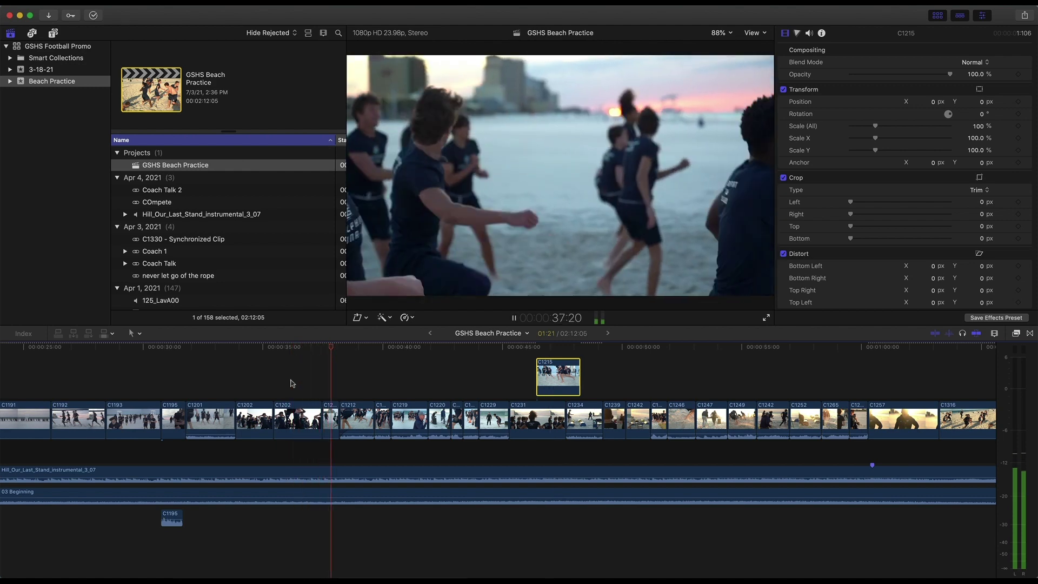
{"action": "key", "text": "space"}
{"action": "left_click", "coordinate": [444, 346]}
{"action": "left_click_drag", "start_coordinate": [450, 349], "coordinate": [489, 349]}
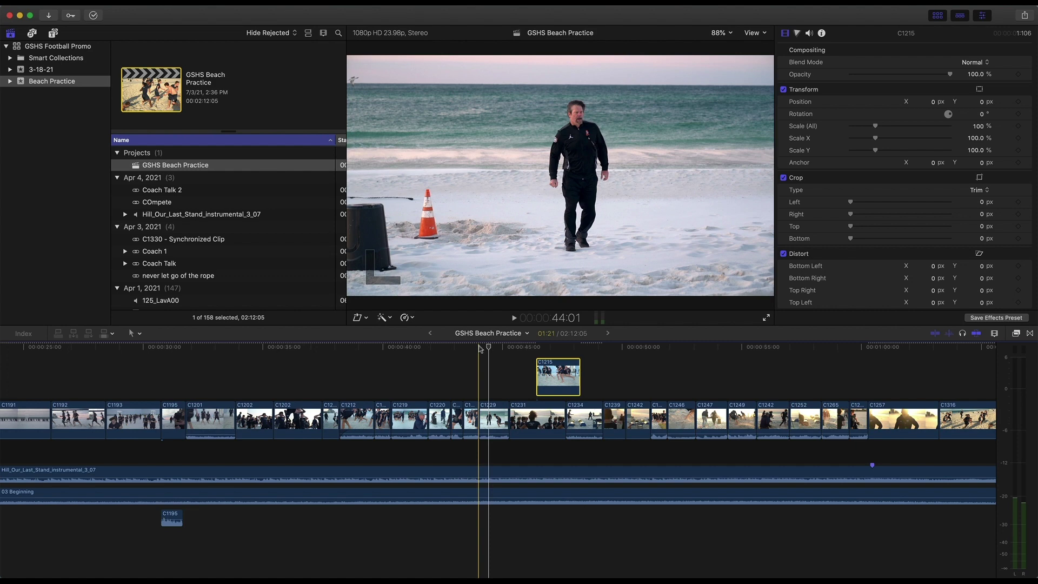
{"action": "key", "text": "space"}
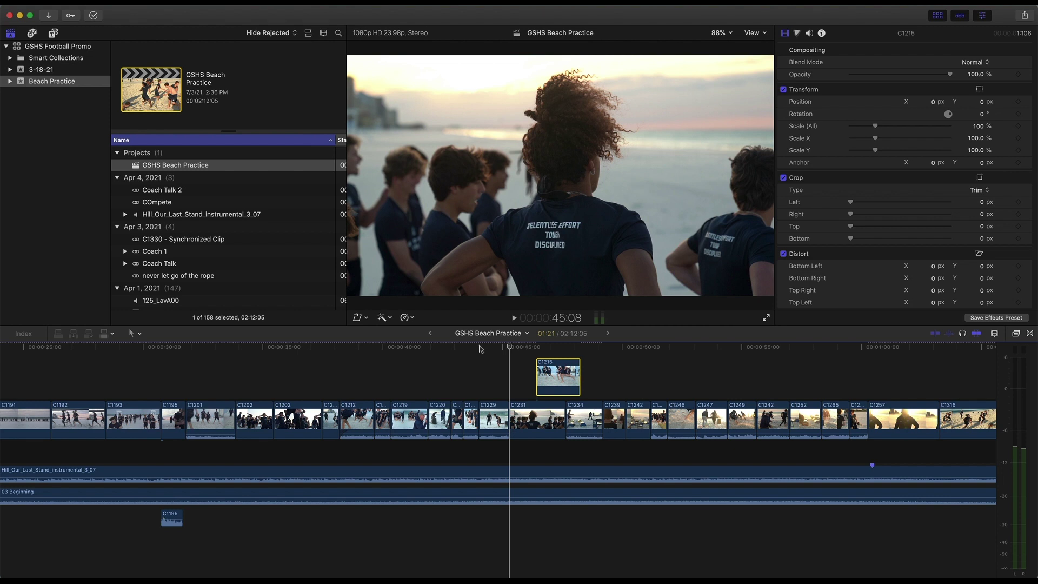
{"action": "key", "text": "space"}
- Review the sequence from 45:07 in clip C1231 up to 57:18 in clip C1252
{"action": "scroll", "coordinate": [480, 349], "scroll_direction": "right", "scroll_amount": 5}
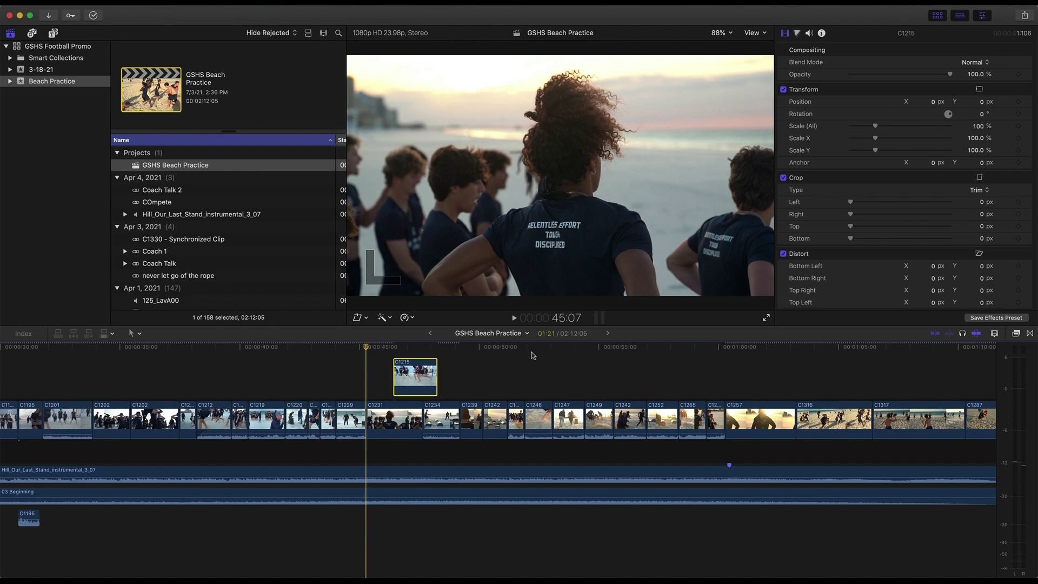
{"action": "key", "text": "l"}
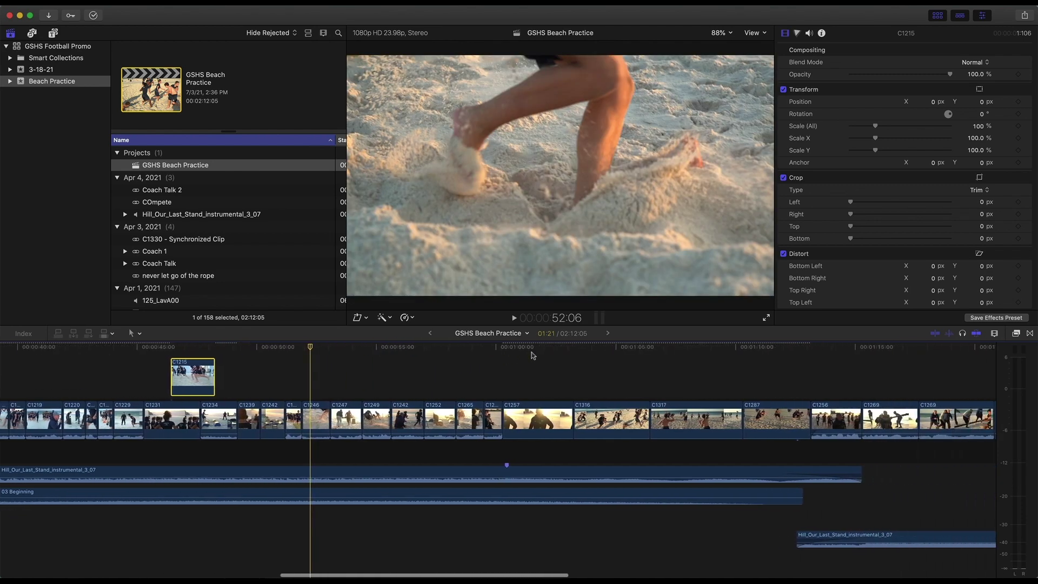
{"action": "key", "text": "l"}
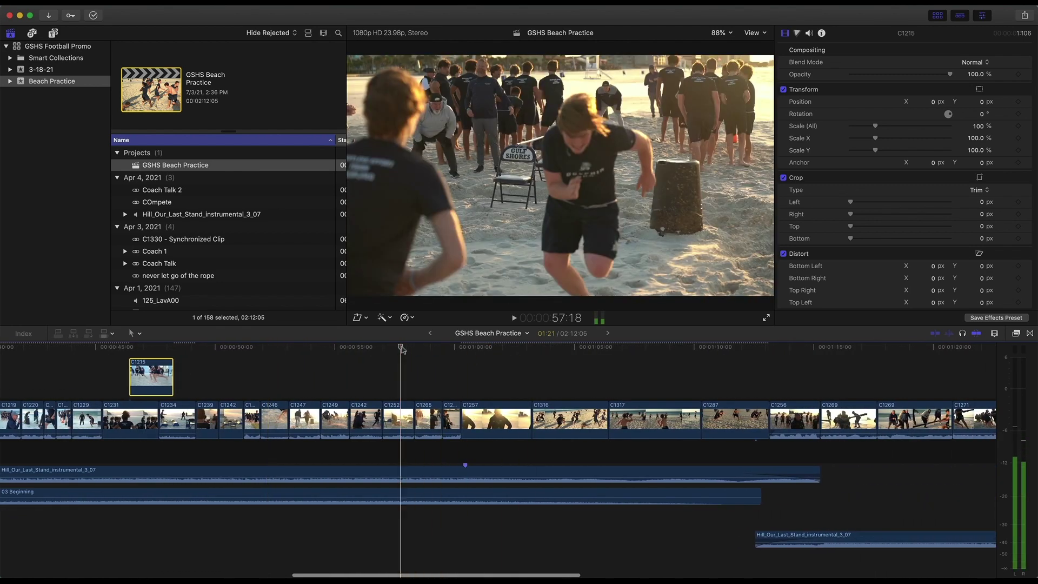
{"action": "key", "text": "space"}
- Replay the lead-in from clip C1265 to coach shot C1257, and park the playhead on the cut at 1:00:07
{"action": "left_click", "coordinate": [466, 468]}
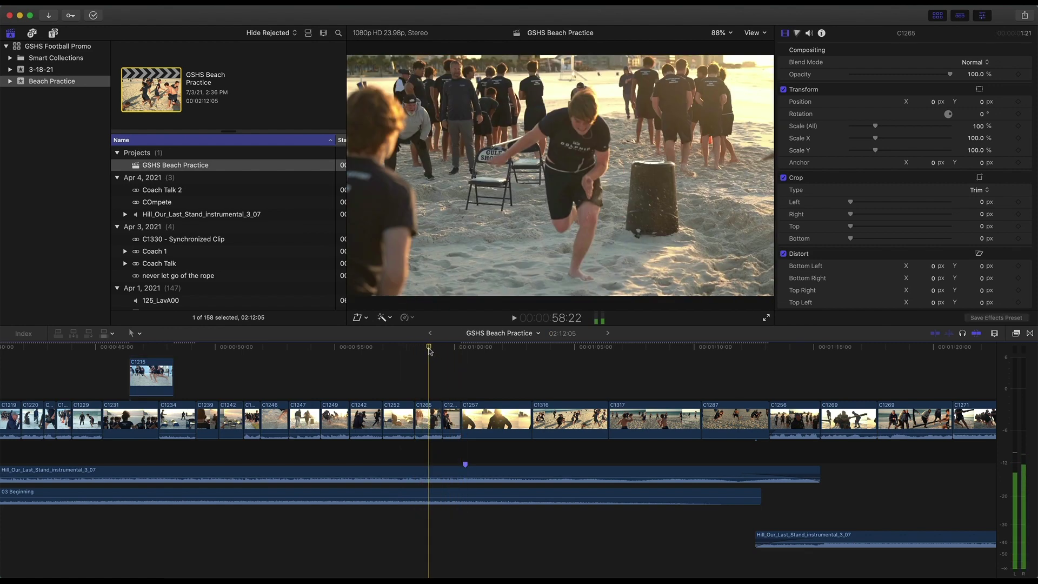
{"action": "key", "text": "l"}
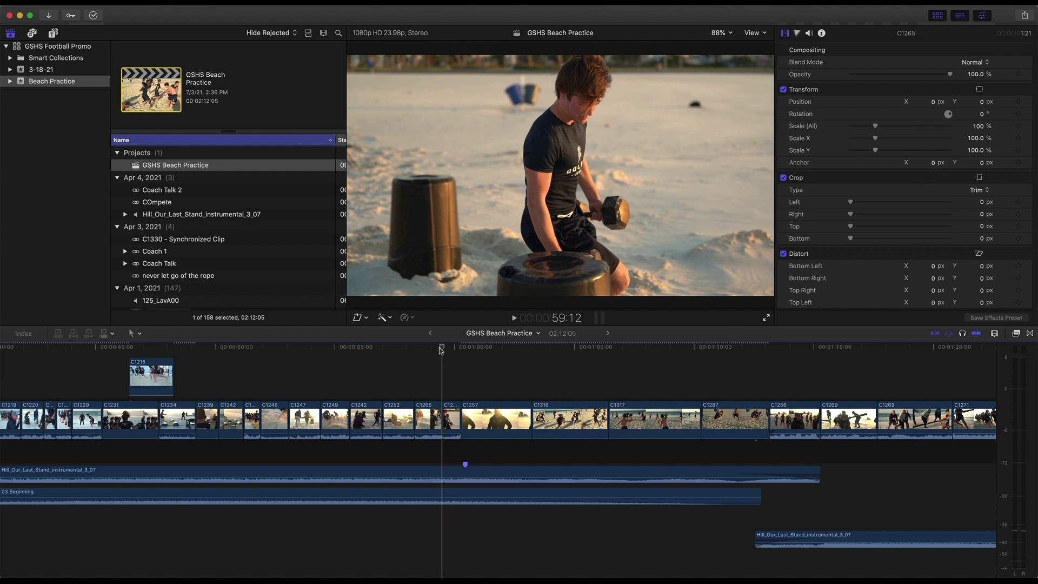
{"action": "key", "text": "space"}
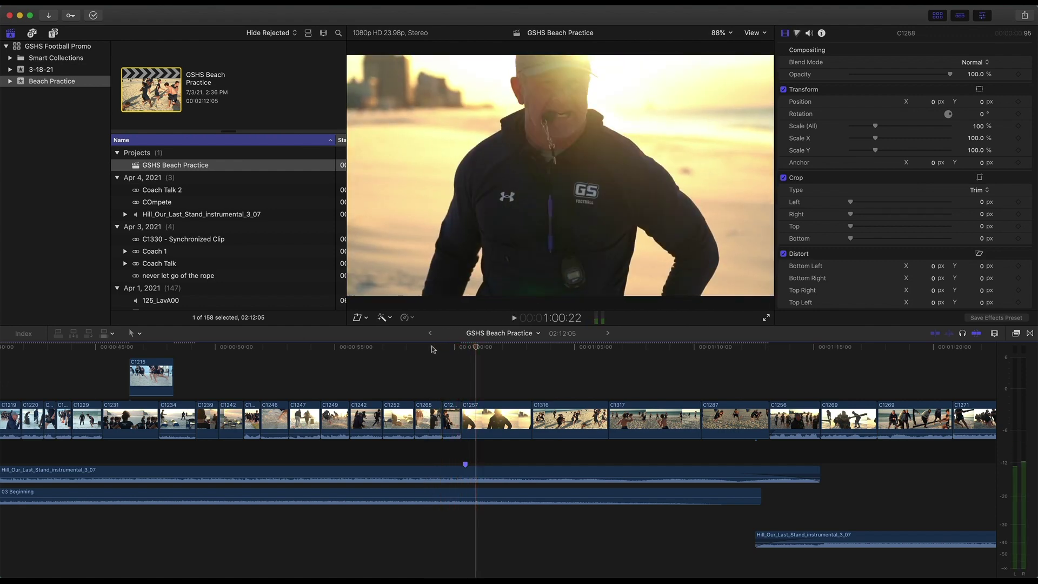
{"action": "left_click", "coordinate": [418, 347]}
{"action": "key", "text": "l"}
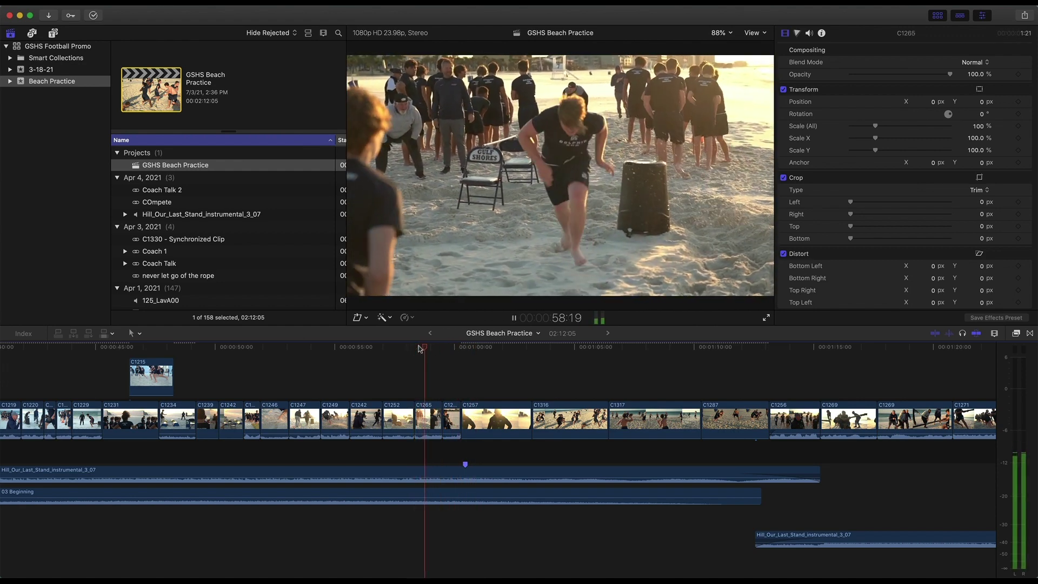
{"action": "key", "text": "space"}
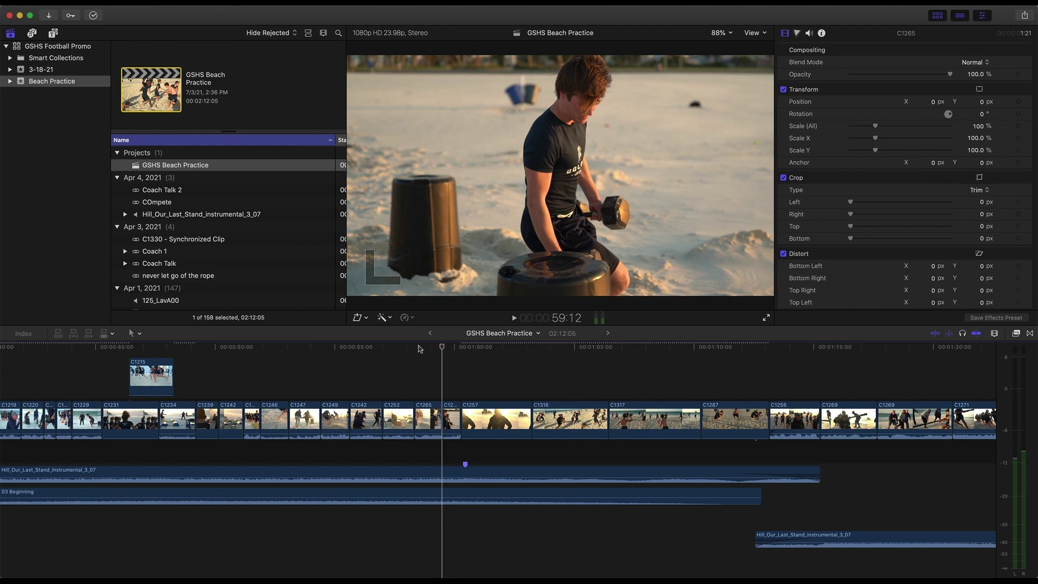
{"action": "left_click", "coordinate": [454, 347]}
{"action": "key", "text": "l"}
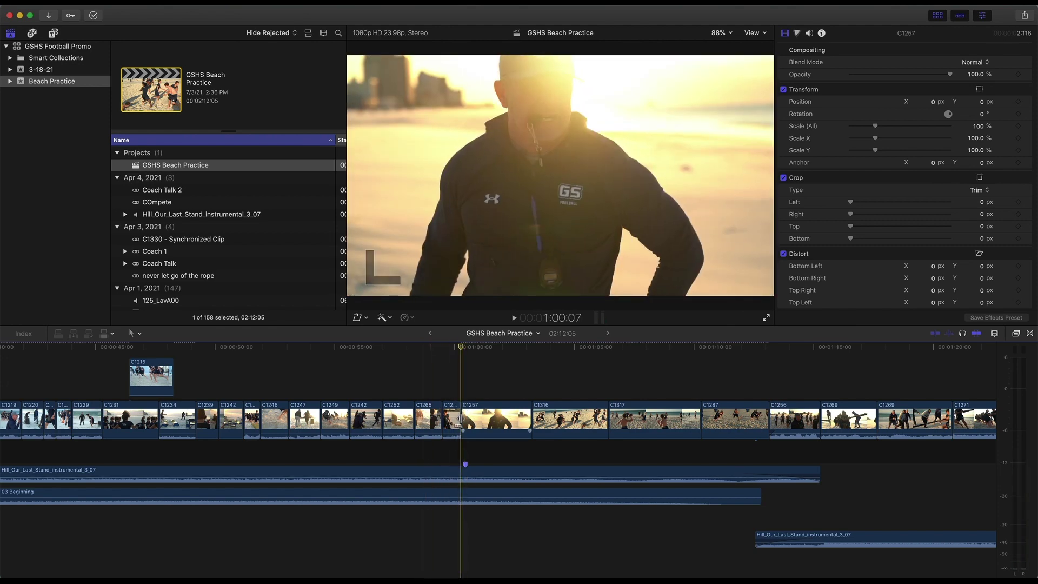
{"action": "key", "text": "l"}
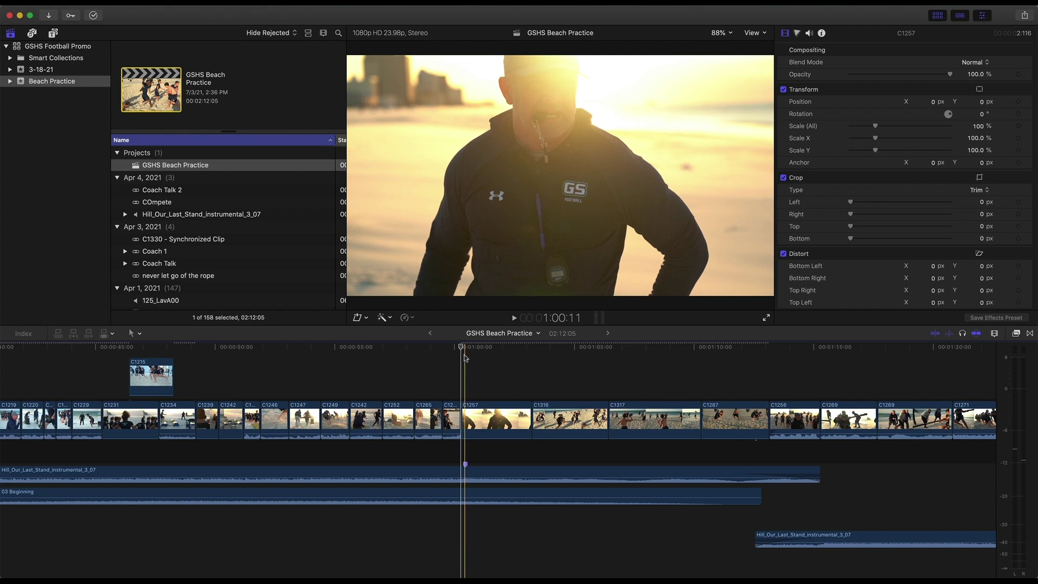
- Add a marker at 1:00:07 to clip C1257 and another to the Hill_Our_Last_Stand_instrumental_3_07 music clip
{"action": "key", "text": "l"}
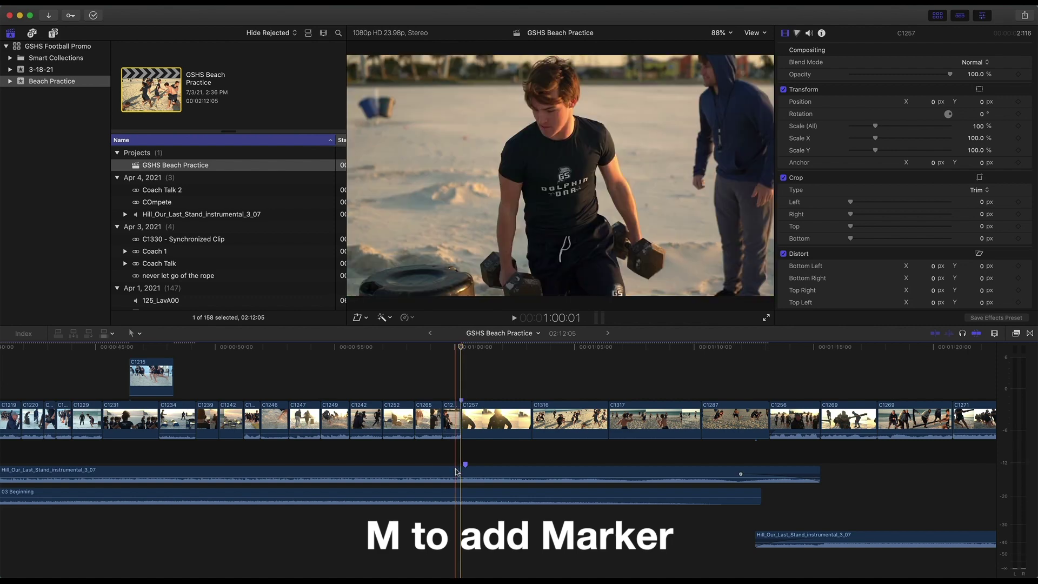
{"action": "left_click", "coordinate": [464, 472]}
{"action": "key", "text": "l"}
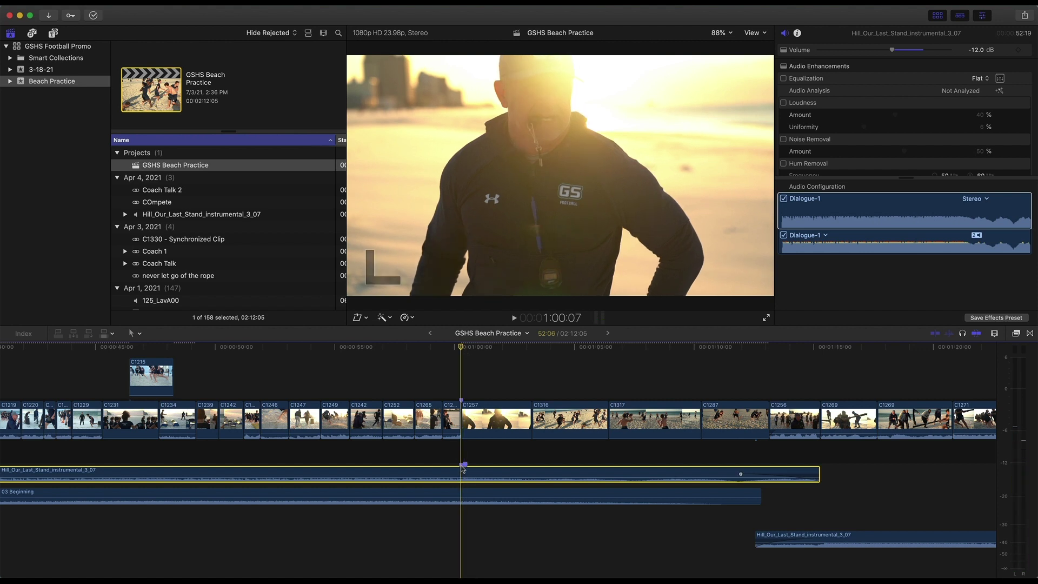
- Delete the new markers at 1:00:07 from clip C1257 and the Hill_Our_Last_Stand_instrumental_3_07 music clip
{"action": "right_click", "coordinate": [462, 402]}
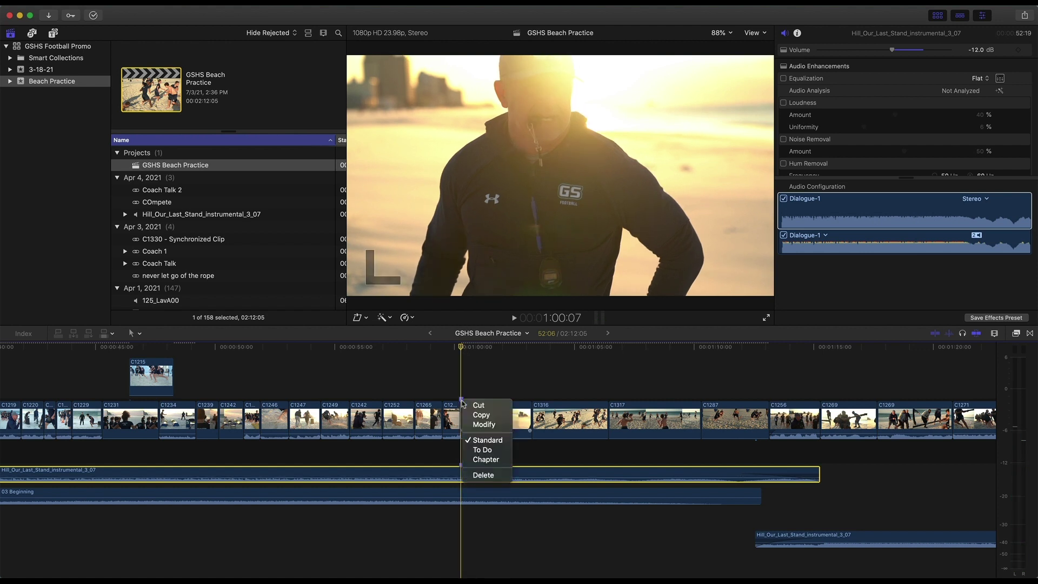
{"action": "left_click", "coordinate": [484, 476]}
{"action": "right_click", "coordinate": [462, 466]}
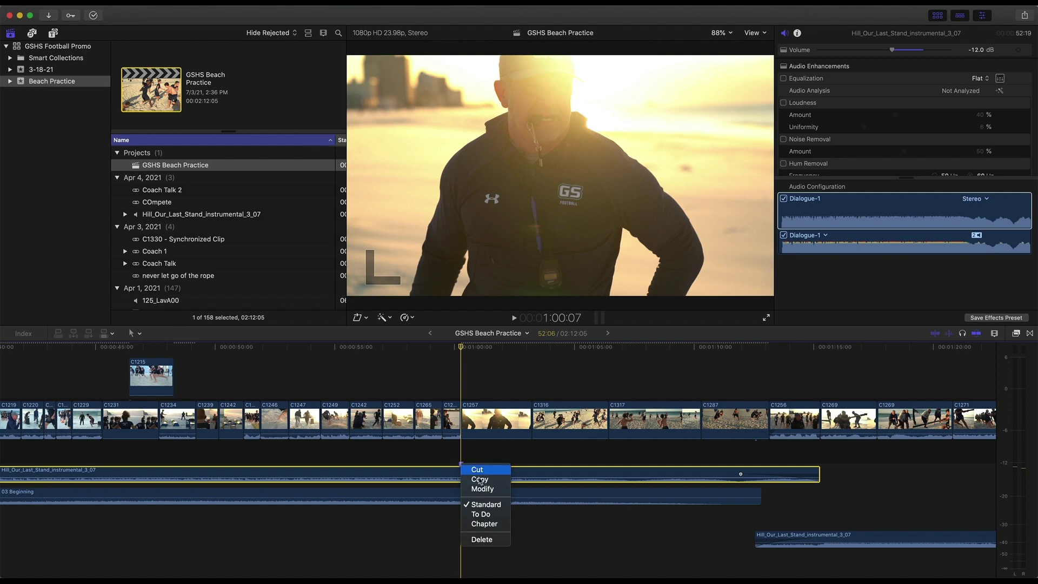
{"action": "left_click", "coordinate": [489, 540]}
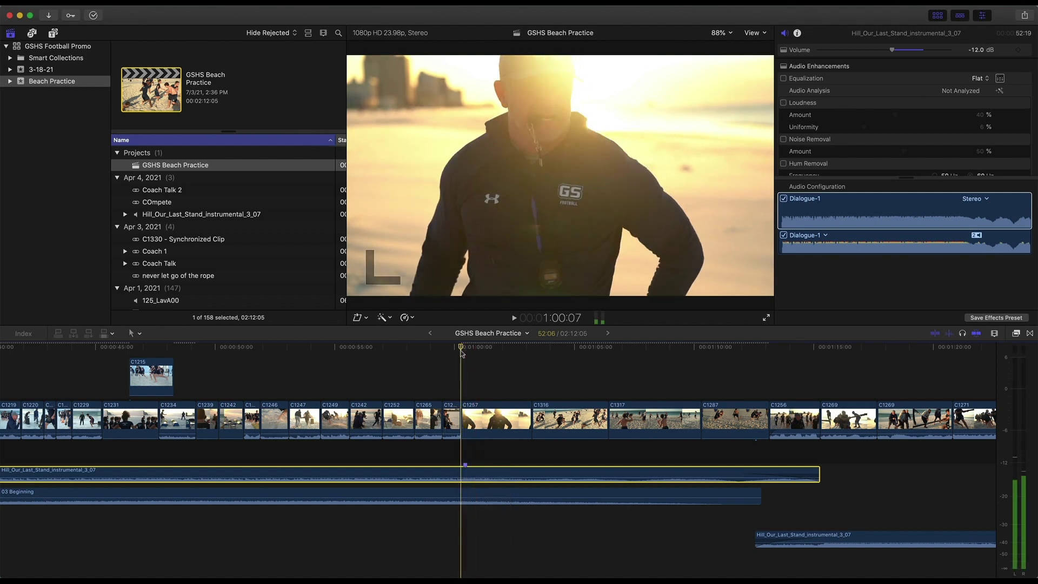
- Replay the cut from clip C1265 into coach shot C1257 against the music marker, pausing within C1257
{"action": "left_click_drag", "start_coordinate": [449, 346], "coordinate": [426, 348]}
{"action": "key", "text": "space"}
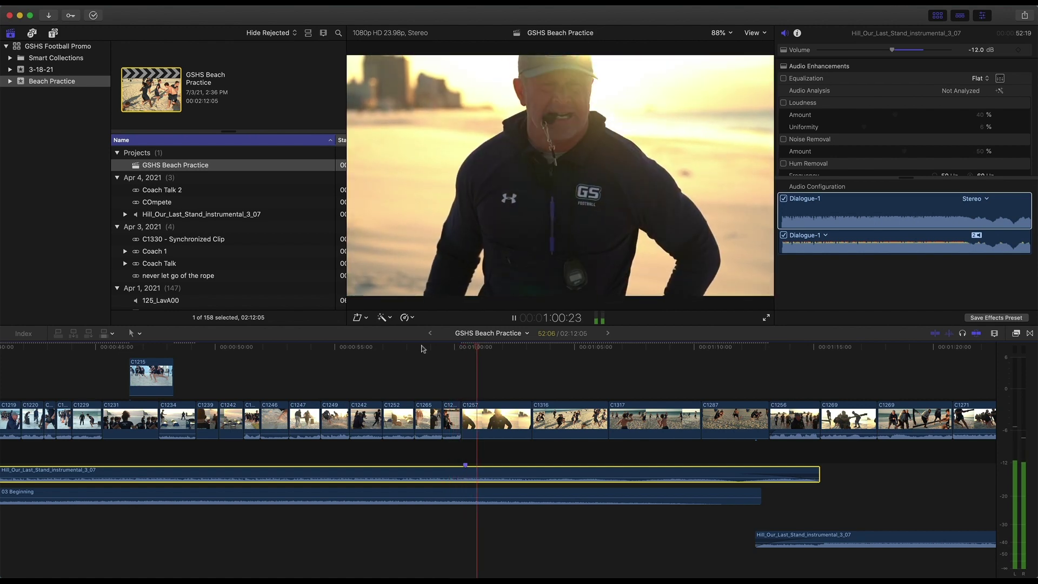
{"action": "key", "text": "space"}
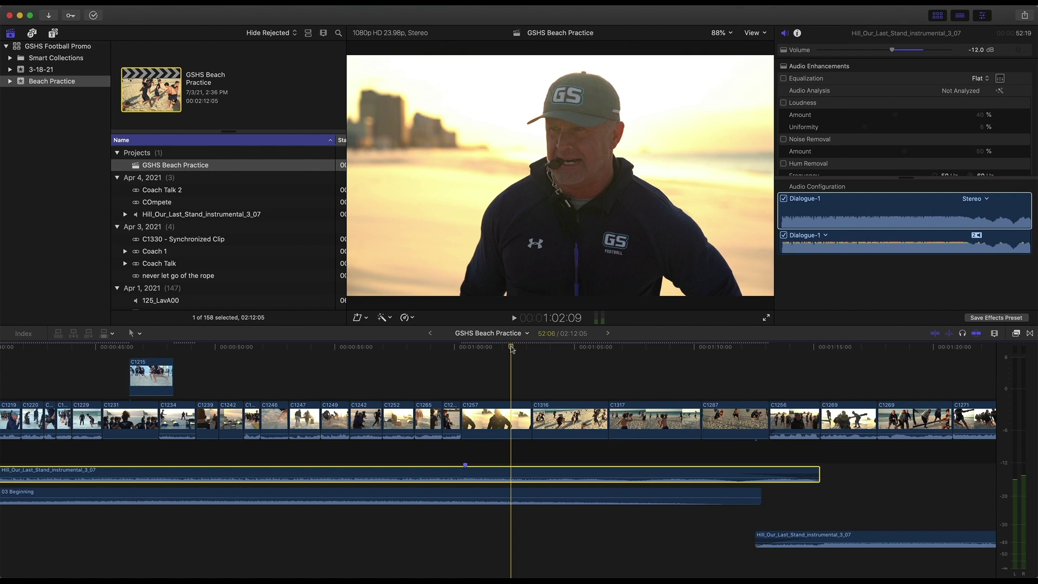
- Play from 59:12 through coach shot C1257 into the beach football shot C1316
{"action": "left_click_drag", "start_coordinate": [511, 349], "coordinate": [446, 349]}
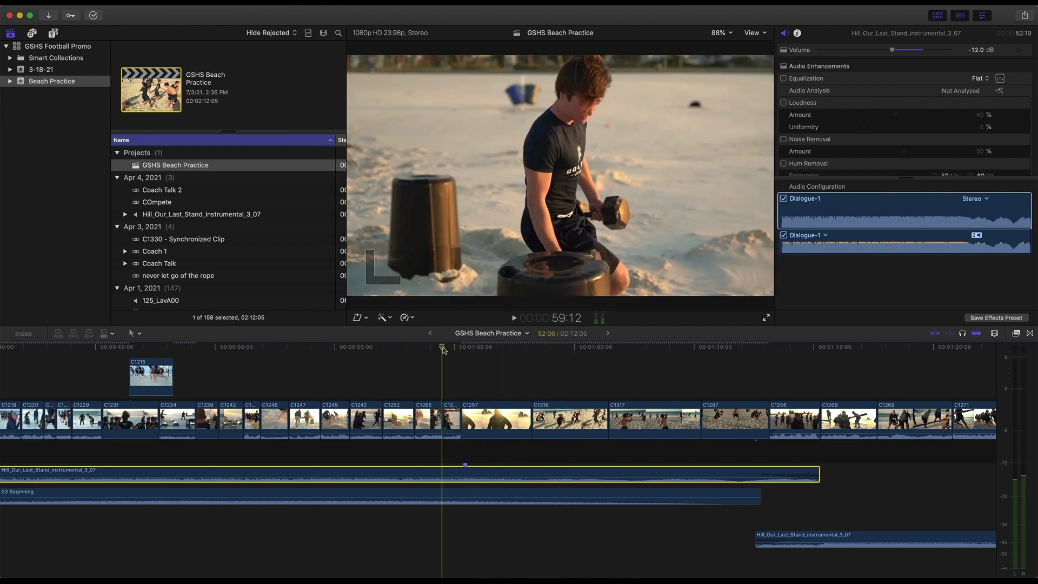
{"action": "key", "text": "space"}
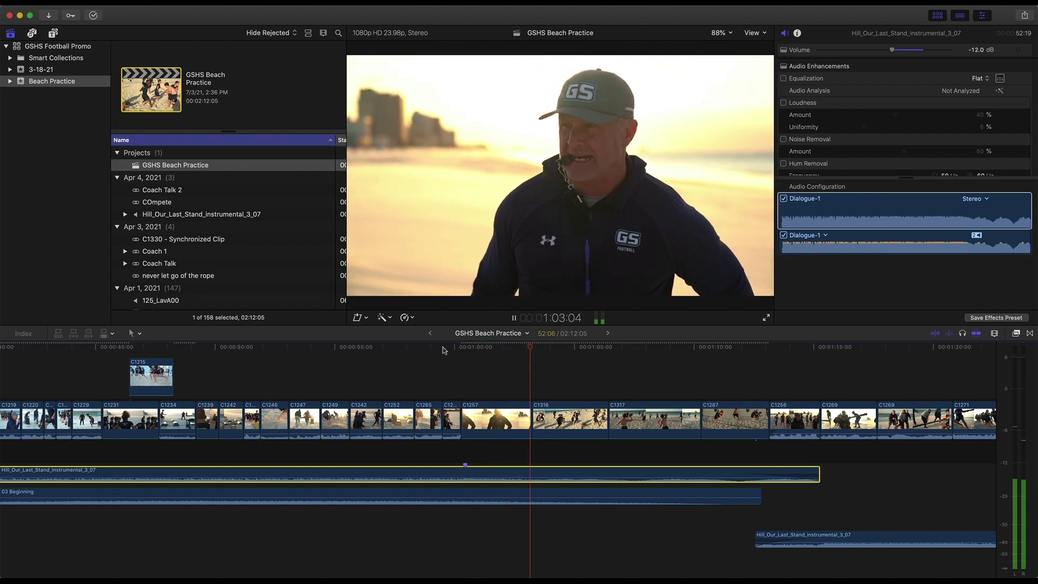
{"action": "scroll", "coordinate": [442, 350], "scroll_direction": "right", "scroll_amount": 3}
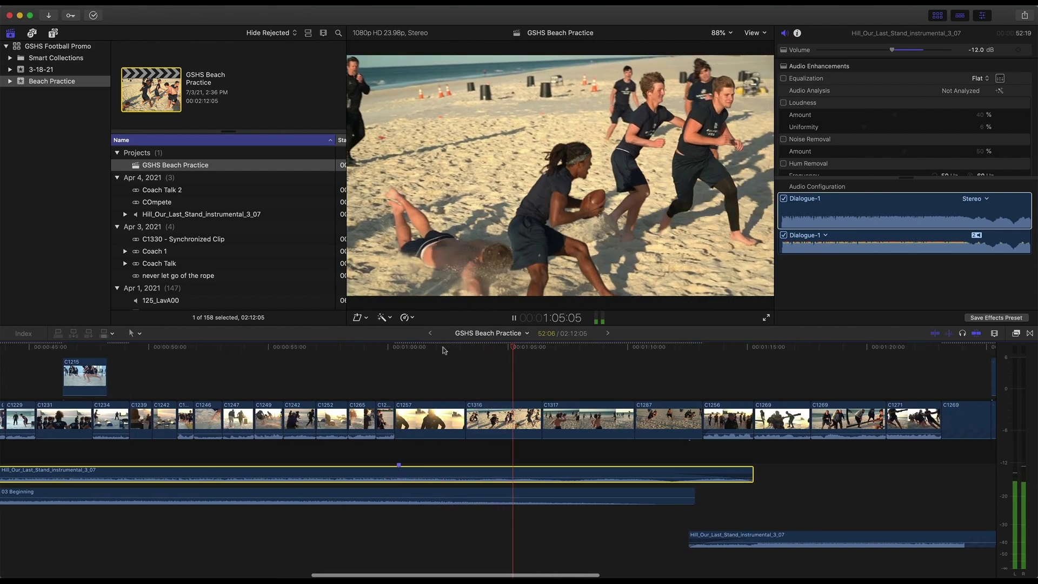
- Select beach football clip C1287 and review its opening from 1:10:08, checking it against the music beneath
{"action": "scroll", "coordinate": [443, 351], "scroll_direction": "right", "scroll_amount": 3}
{"action": "scroll", "coordinate": [443, 351], "scroll_direction": "up", "scroll_amount": 1}
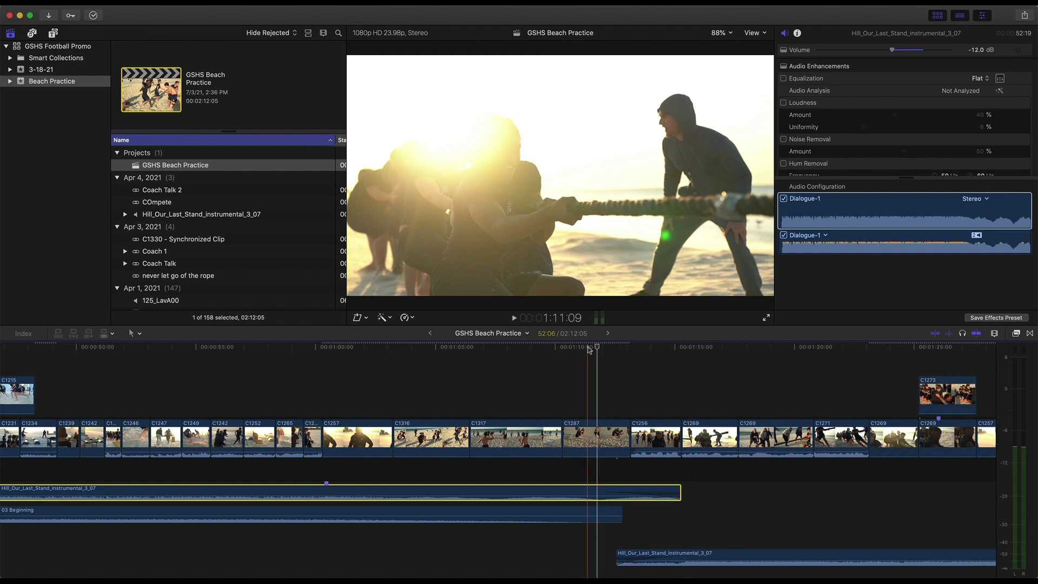
{"action": "left_click", "coordinate": [588, 347]}
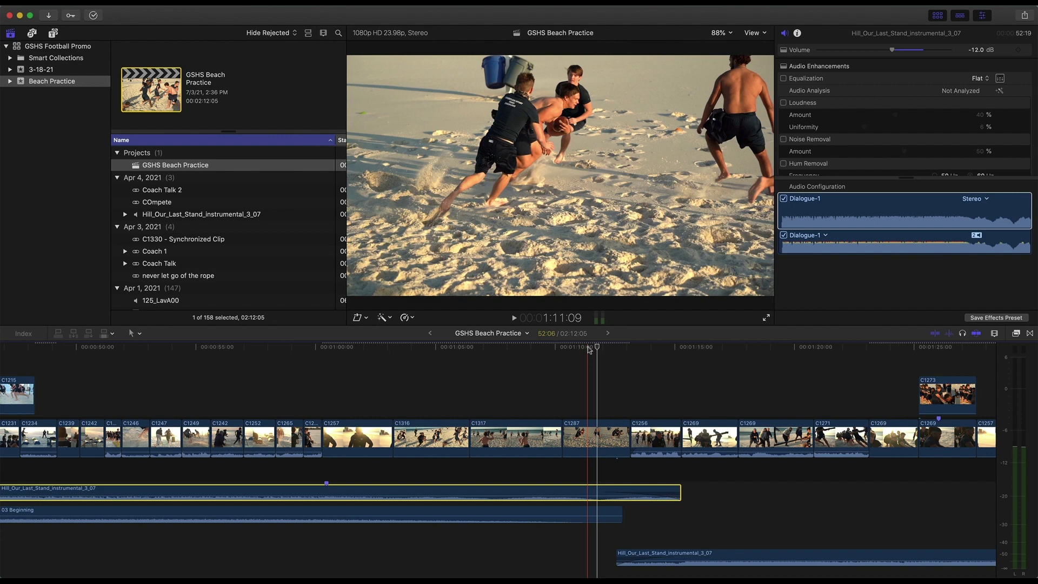
{"action": "left_click", "coordinate": [578, 372]}
{"action": "scroll", "coordinate": [578, 373], "scroll_direction": "down", "scroll_amount": 2}
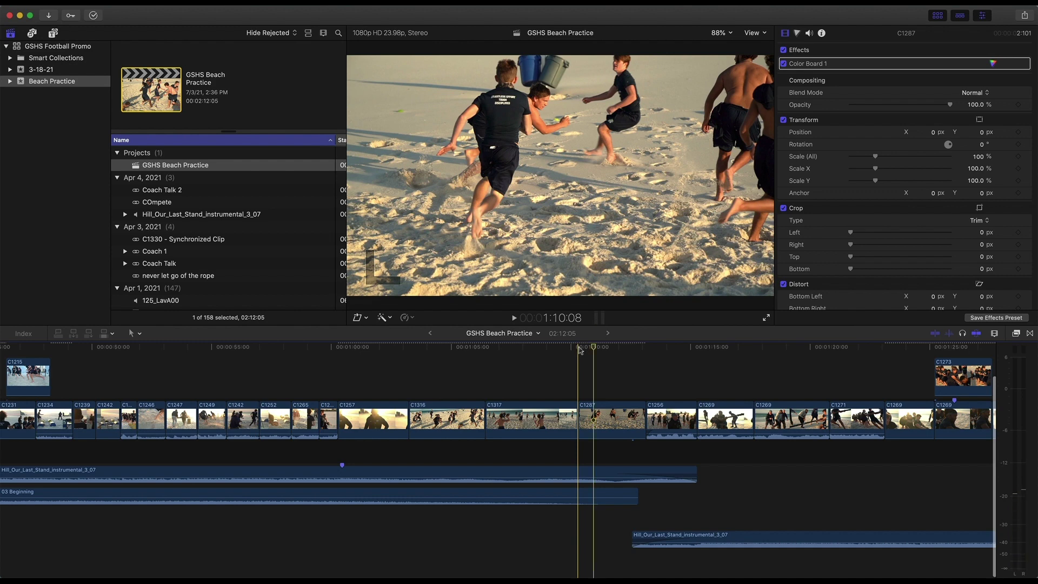
- Play coach shot C1256 from its start at 1:13:04, and return to 1:12:20 near the end of C1287
{"action": "key", "text": "x"}
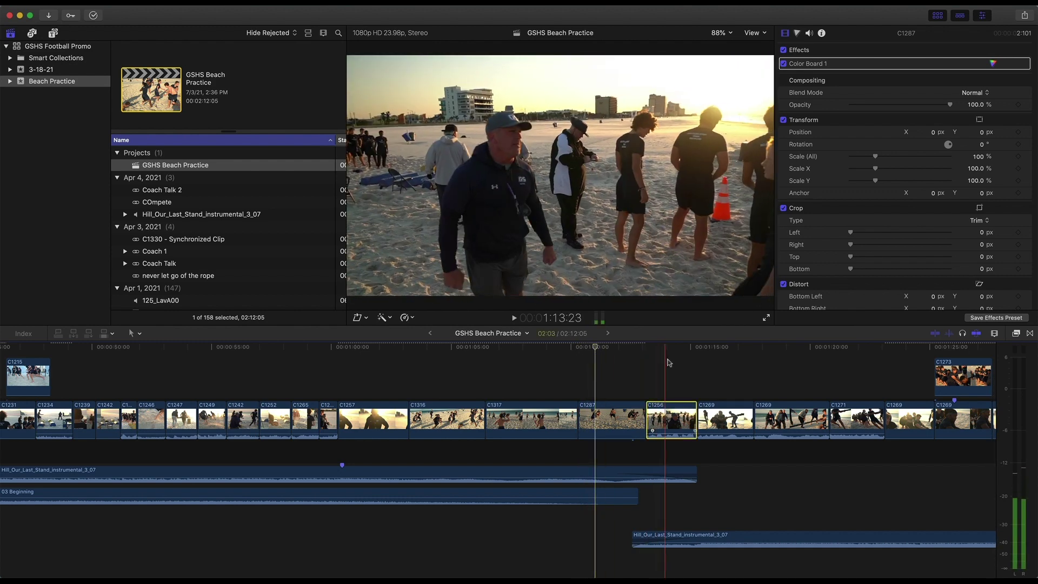
{"action": "left_click_drag", "start_coordinate": [663, 347], "coordinate": [647, 347]}
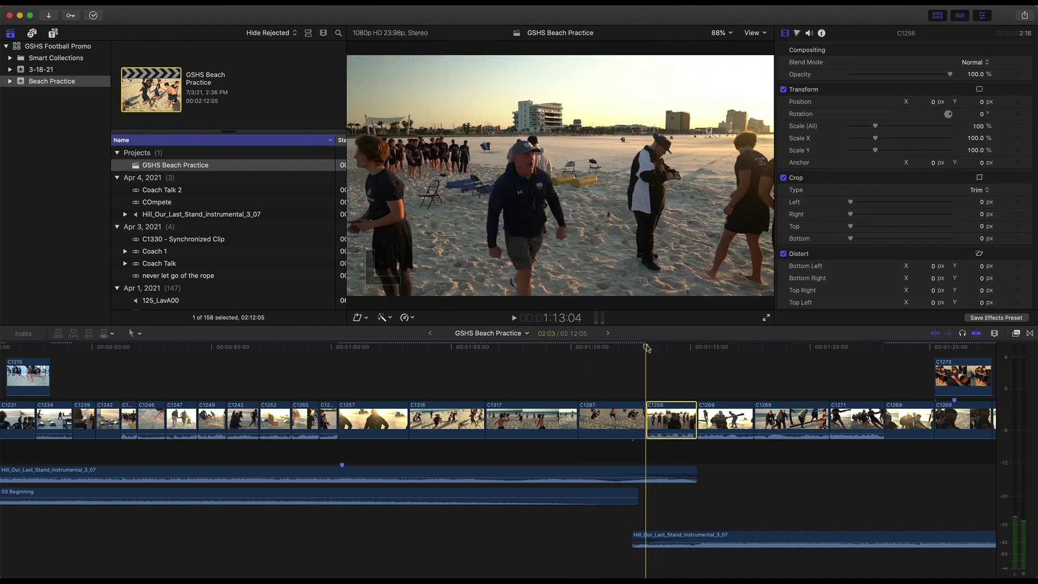
{"action": "key", "text": "space"}
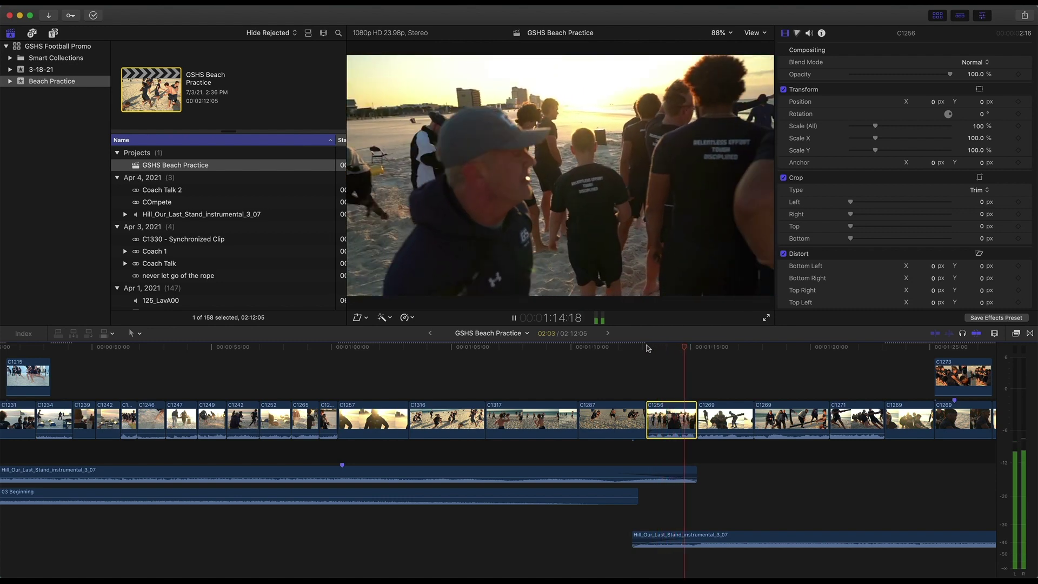
{"action": "left_click_drag", "start_coordinate": [647, 348], "coordinate": [638, 348]}
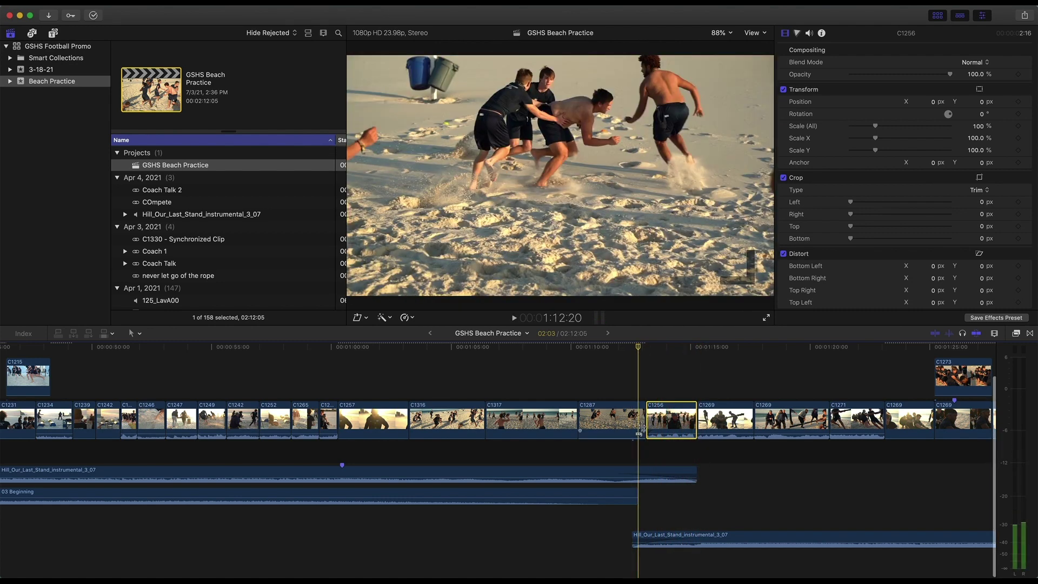
- Inspect the music overlap near 1:12:13 between the two Hill_Our_Last_Stand_instrumental_3_07 clips and the end of 03 Beginning
{"action": "scroll", "coordinate": [637, 427], "scroll_direction": "right", "scroll_amount": 5}
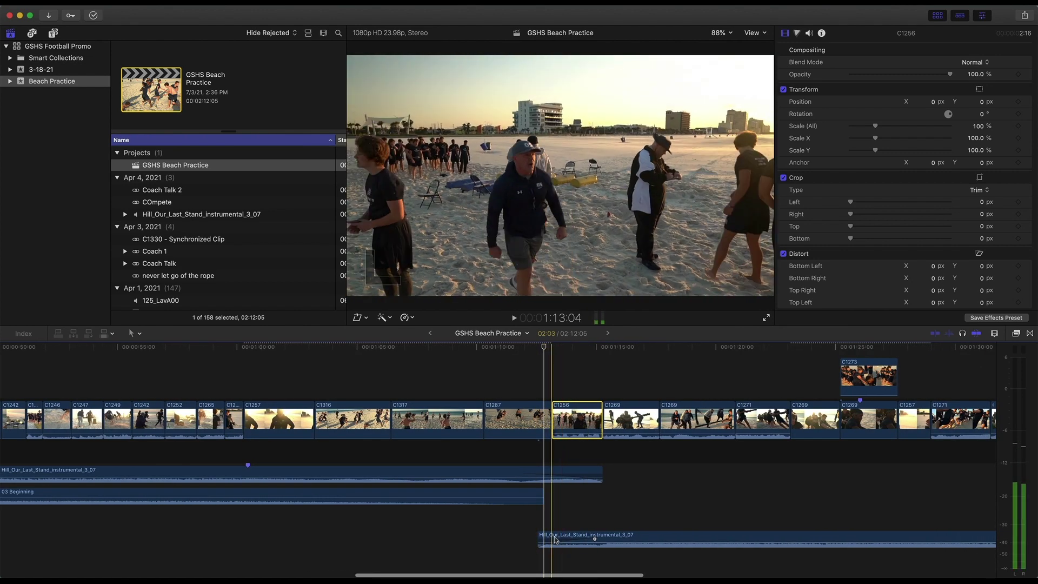
{"action": "left_click", "coordinate": [532, 474]}
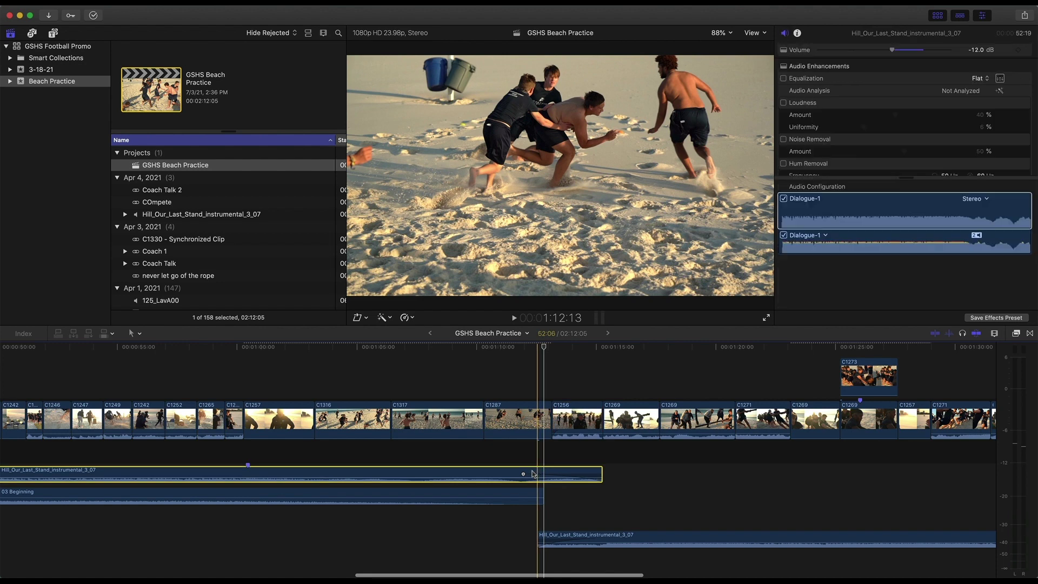
{"action": "mouse_move", "coordinate": [523, 474]}
{"action": "left_mouse_down"}
{"action": "mouse_move", "coordinate": [582, 474]}
{"action": "mouse_move", "coordinate": [522, 474]}
{"action": "left_mouse_up"}
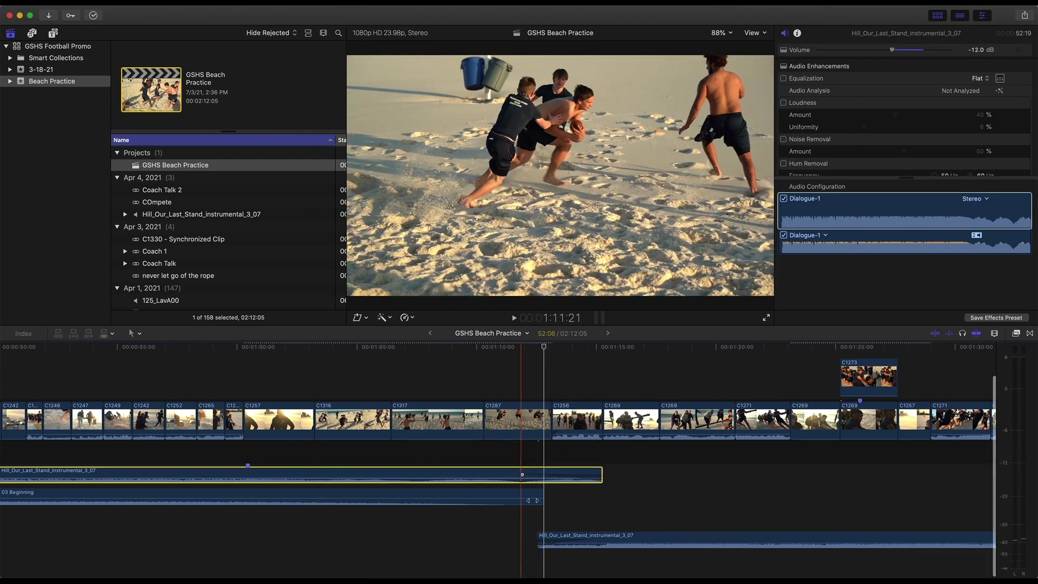
{"action": "left_click", "coordinate": [545, 540]}
- Play the music transition from 1:12:20 through coach shot C1256 into rope shot C1269, pausing at 1:16:01
{"action": "key", "text": "space"}
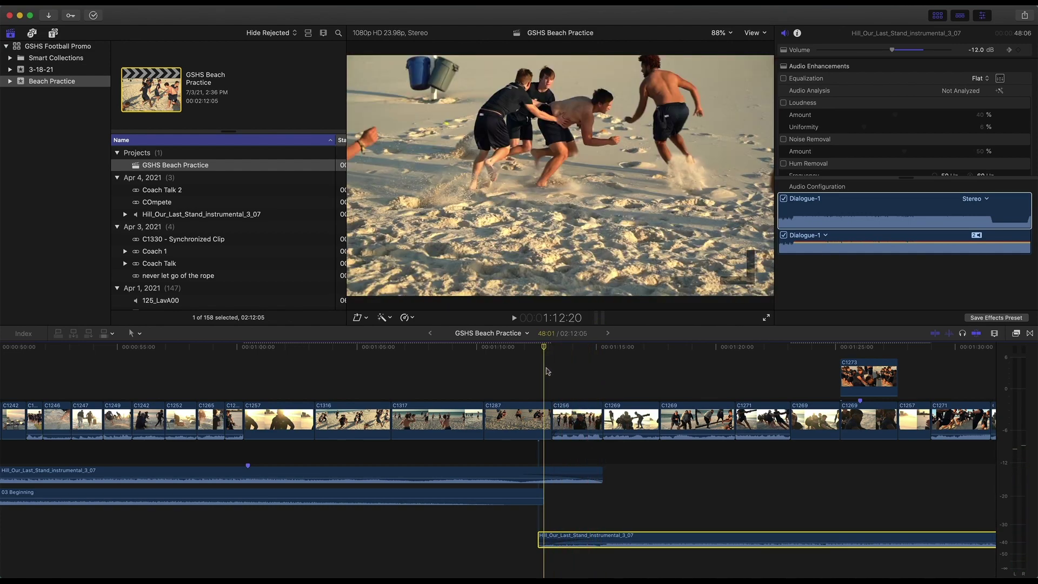
{"action": "key", "text": "space"}
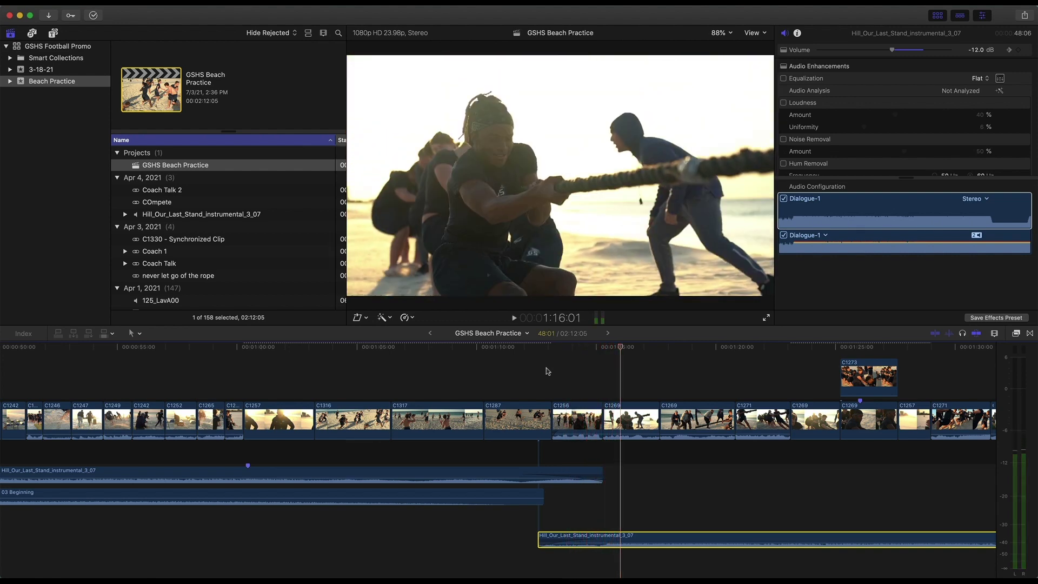
{"action": "key", "text": "space"}
- Replay from coach shot C1256 through both C1269 rope shots, pausing within C1271
{"action": "scroll", "coordinate": [577, 378], "scroll_direction": "right", "scroll_amount": 3}
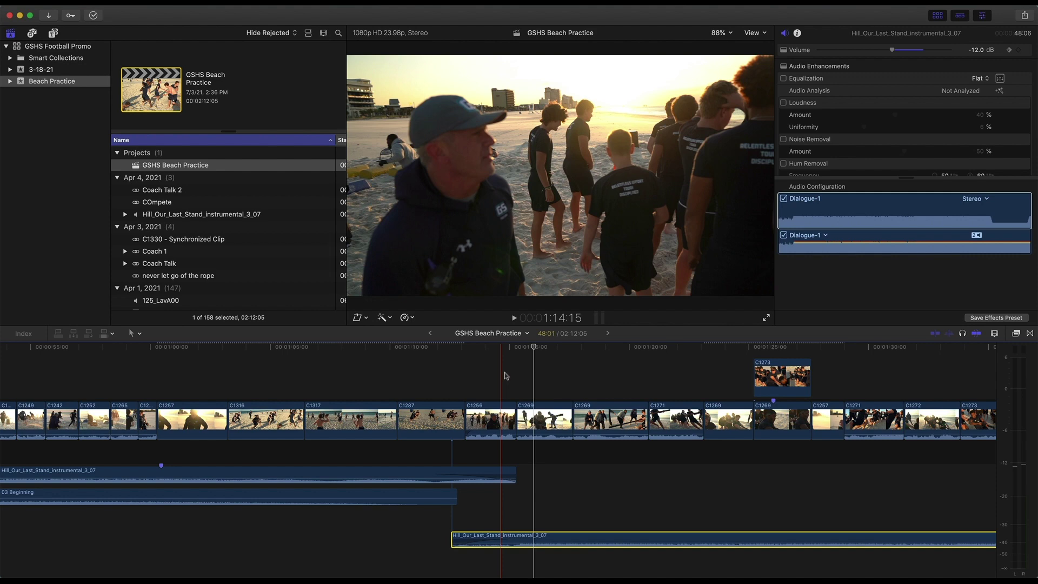
{"action": "key", "text": "space"}
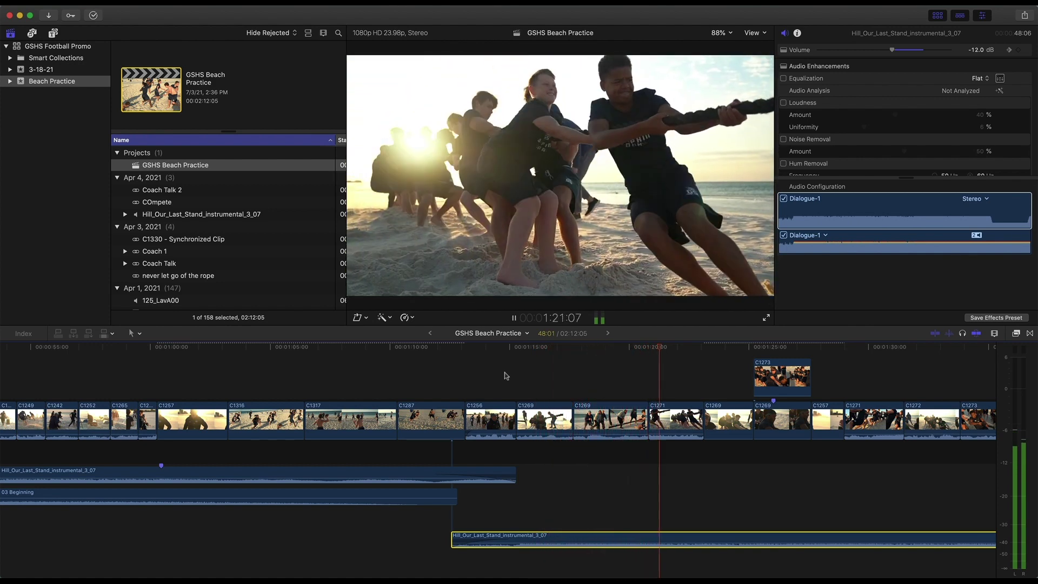
{"action": "key", "text": "space"}
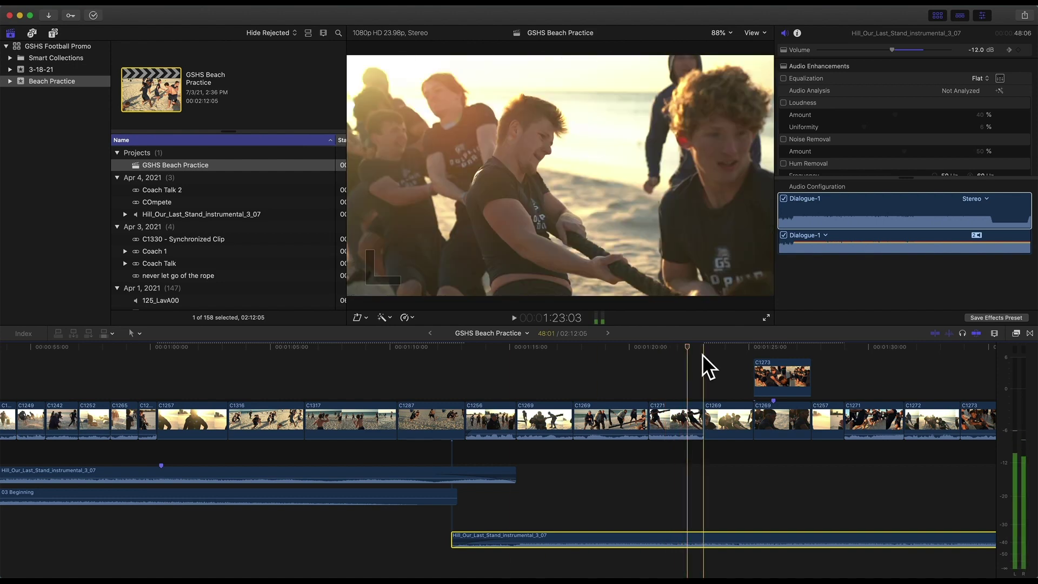
- Scrub the tug-of-war shots back to C1269 at 1:16:16 and forward to C1271 at 1:22:12
{"action": "left_click", "coordinate": [680, 348]}
{"action": "left_click_drag", "start_coordinate": [680, 348], "coordinate": [550, 359]}
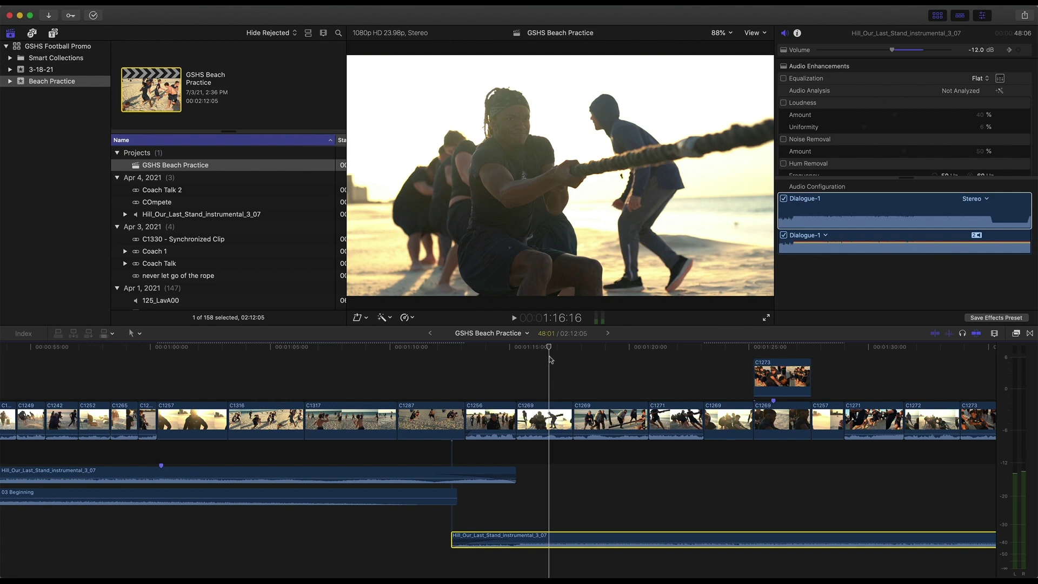
{"action": "left_click_drag", "start_coordinate": [551, 359], "coordinate": [677, 372]}
{"action": "scroll", "coordinate": [677, 372], "scroll_direction": "right", "scroll_amount": 5}
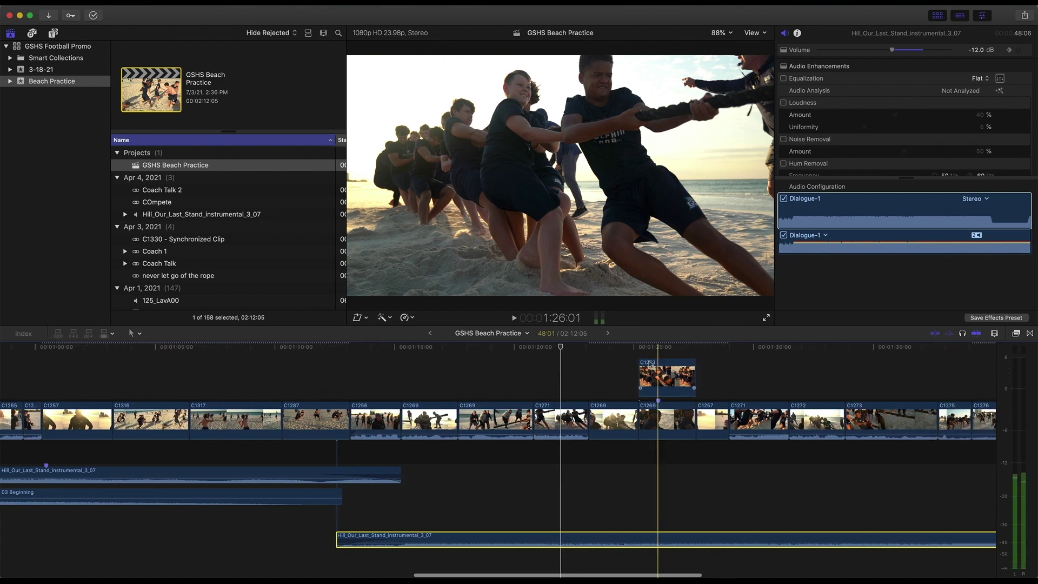
{"action": "left_click_drag", "start_coordinate": [562, 347], "coordinate": [577, 347]}
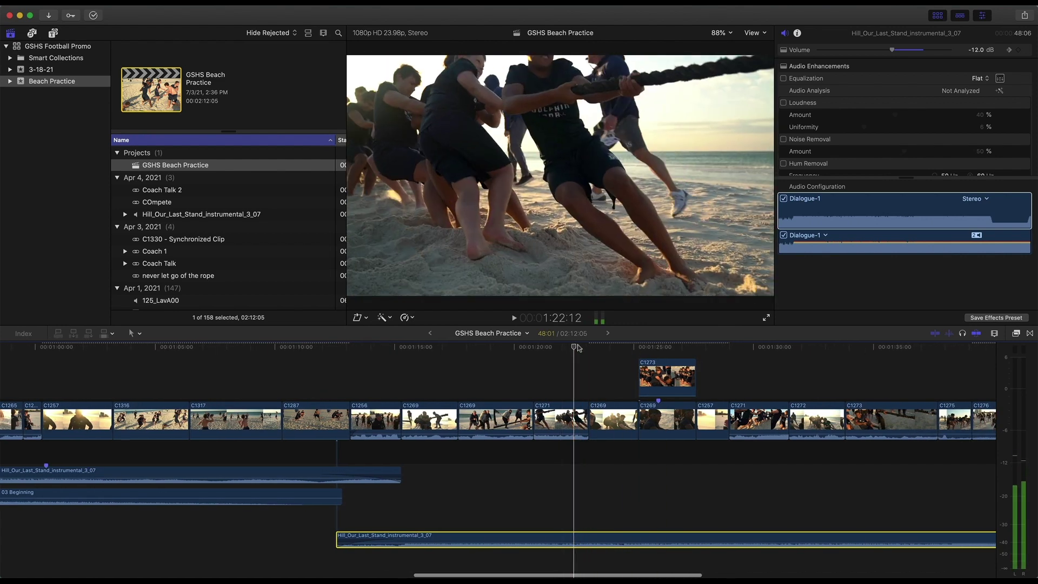
- Examine rope shot C1269 between 1:24:01 and 1:24:11, and review its lead-in to connected clip C1273
{"action": "left_click", "coordinate": [611, 349]}
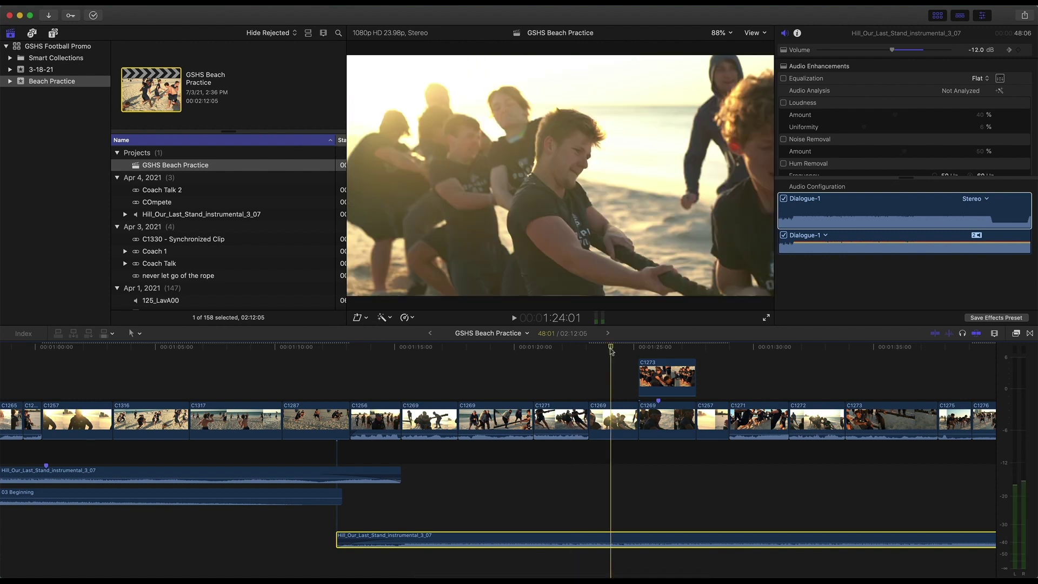
{"action": "left_click_drag", "start_coordinate": [612, 349], "coordinate": [622, 351]}
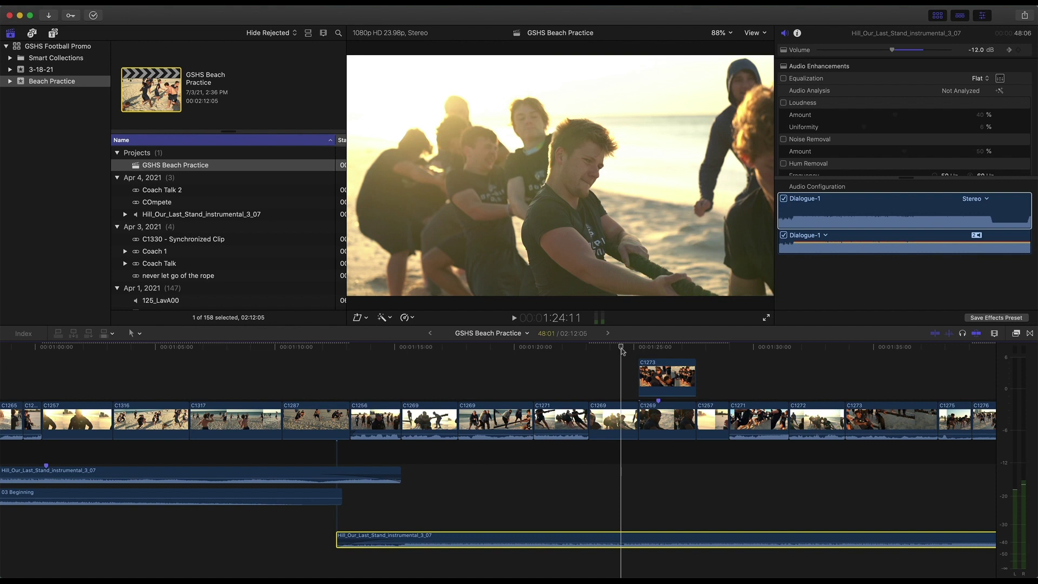
{"action": "mouse_move", "coordinate": [621, 351]}
{"action": "left_mouse_down"}
{"action": "mouse_move", "coordinate": [604, 351]}
{"action": "mouse_move", "coordinate": [620, 351]}
{"action": "left_mouse_up"}
{"action": "scroll", "coordinate": [619, 350], "scroll_direction": "left", "scroll_amount": 1}
{"action": "scroll", "coordinate": [619, 350], "scroll_direction": "right", "scroll_amount": 5}
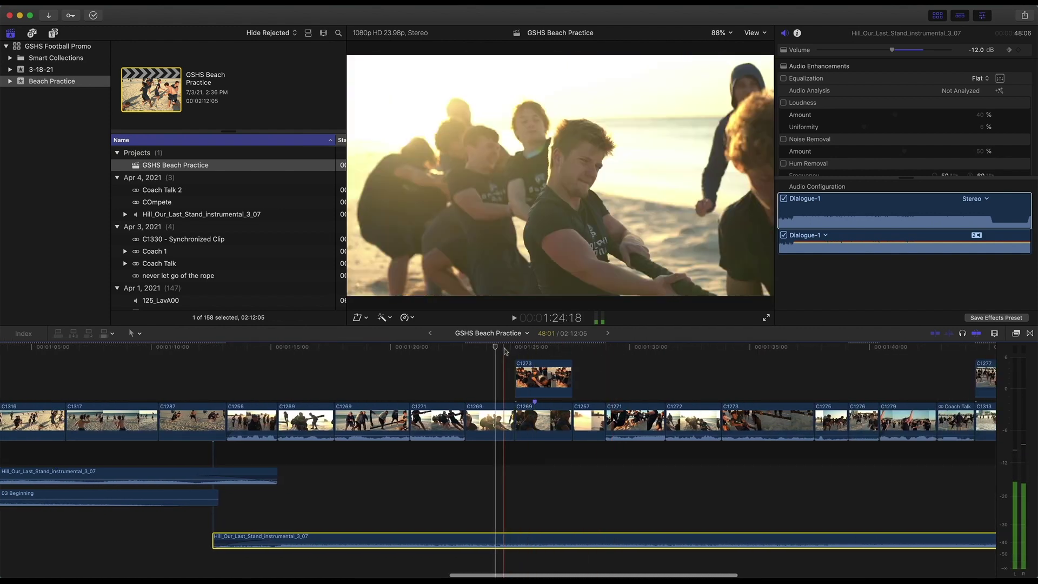
{"action": "key", "text": "l"}
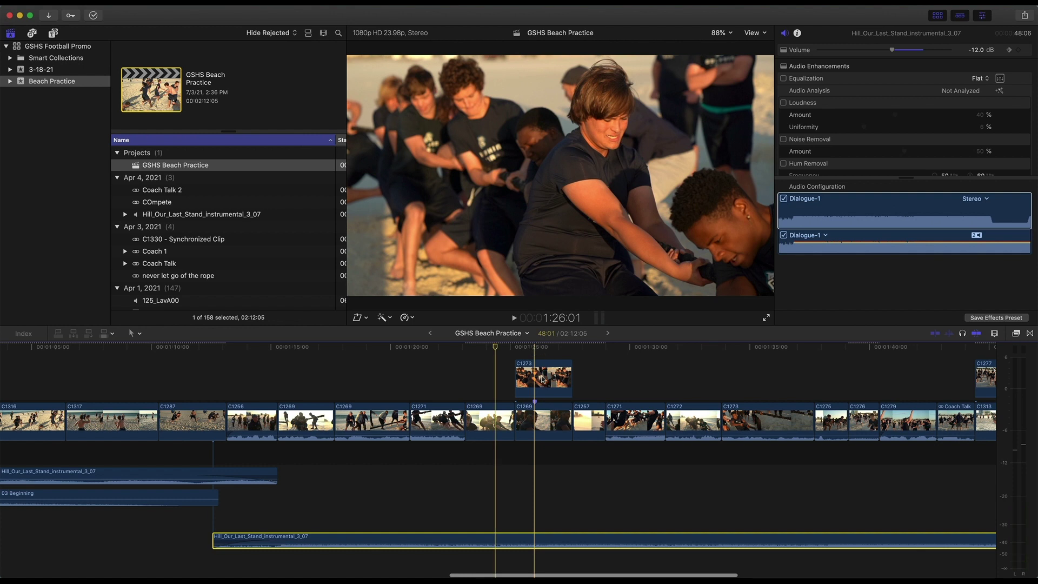
- Select connected clip C1273 above the marker at 1:26:01, and scrub onward through C1272 to 1:34:08
{"action": "left_click", "coordinate": [541, 382]}
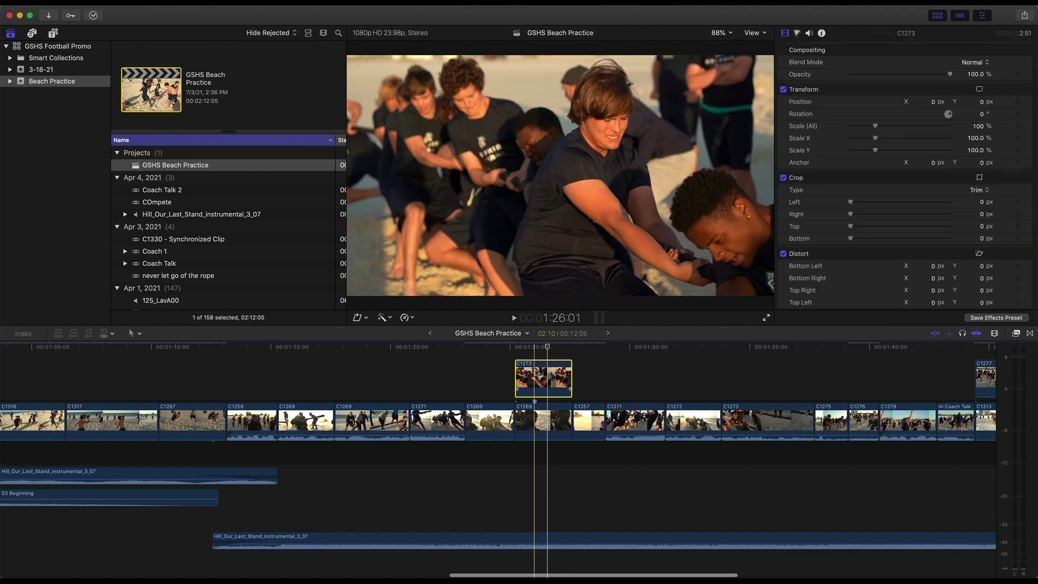
{"action": "left_click_drag", "start_coordinate": [549, 349], "coordinate": [685, 354]}
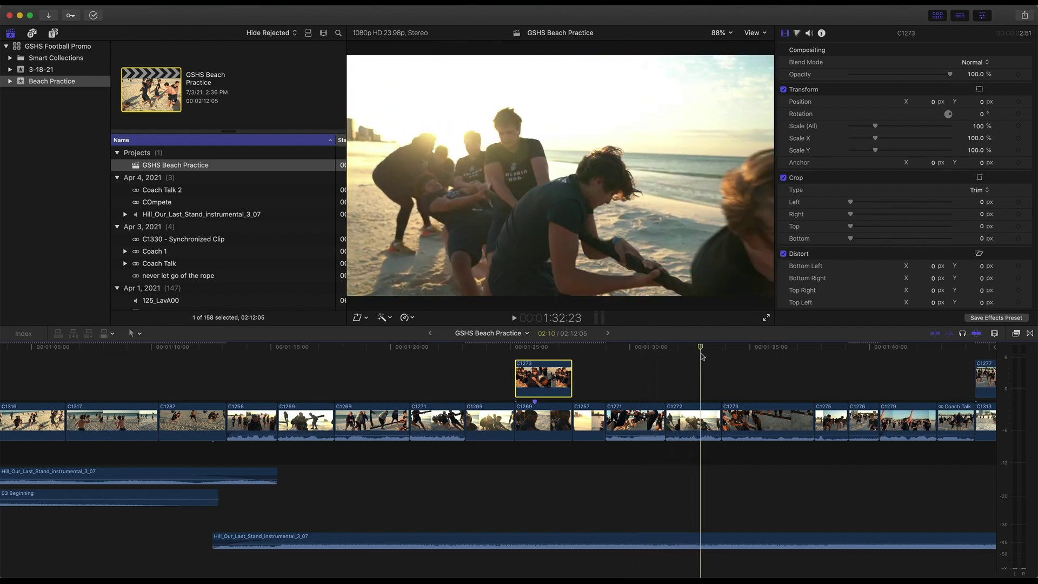
{"action": "scroll", "coordinate": [702, 356], "scroll_direction": "right", "scroll_amount": 4}
{"action": "left_click_drag", "start_coordinate": [546, 350], "coordinate": [580, 350]}
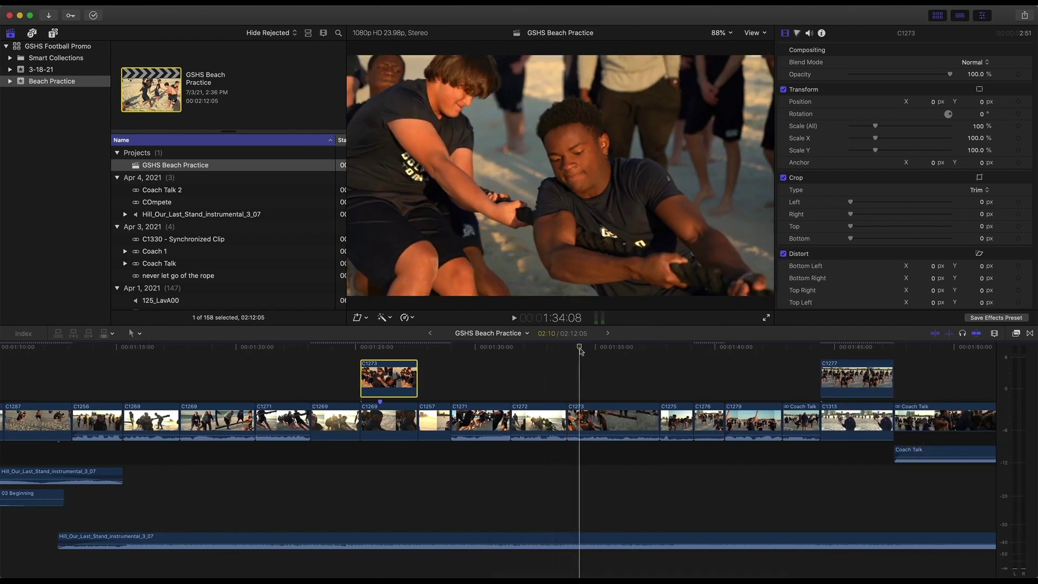
- Skim the end of the rope sequence from C1272 through C1273 to the celebration in C1279, returning to 1:37:17
{"action": "scroll", "coordinate": [579, 352], "scroll_direction": "left", "scroll_amount": 1}
{"action": "scroll", "coordinate": [572, 357], "scroll_direction": "up", "scroll_amount": 2}
{"action": "scroll", "coordinate": [572, 357], "scroll_direction": "right", "scroll_amount": 1}
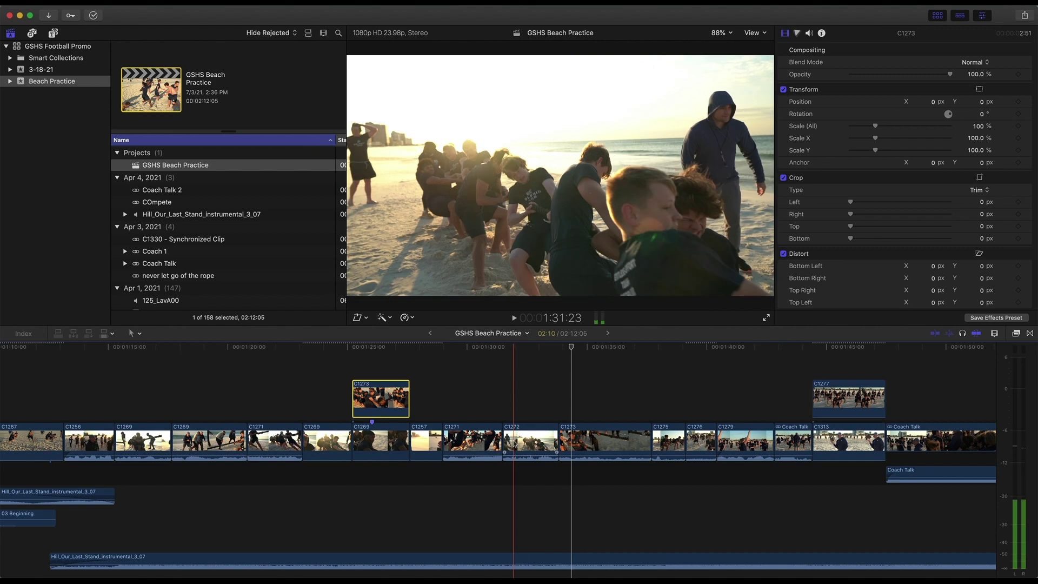
{"action": "scroll", "coordinate": [636, 447], "scroll_direction": "right", "scroll_amount": 8}
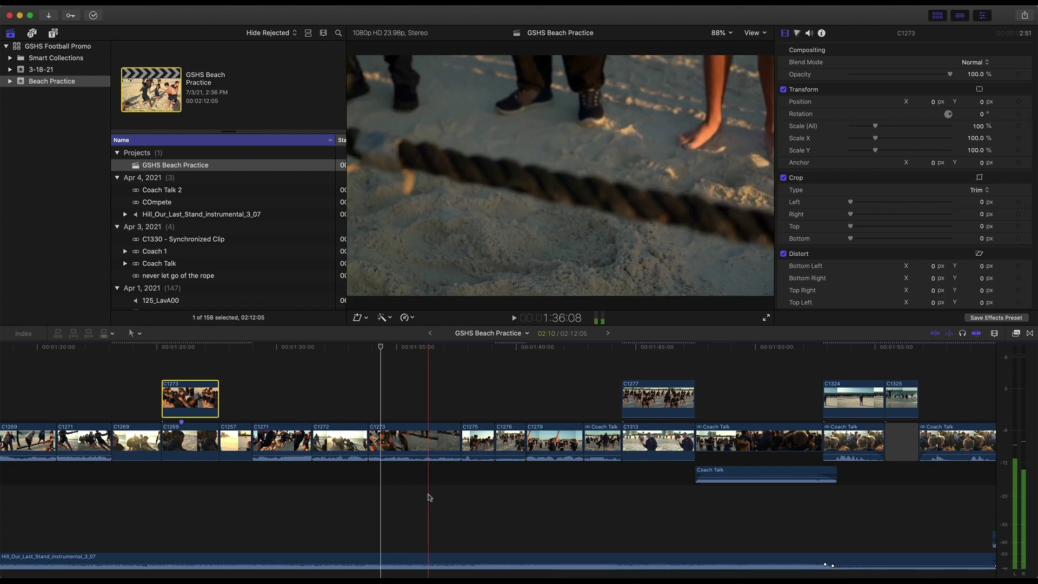
{"action": "key", "text": "space"}
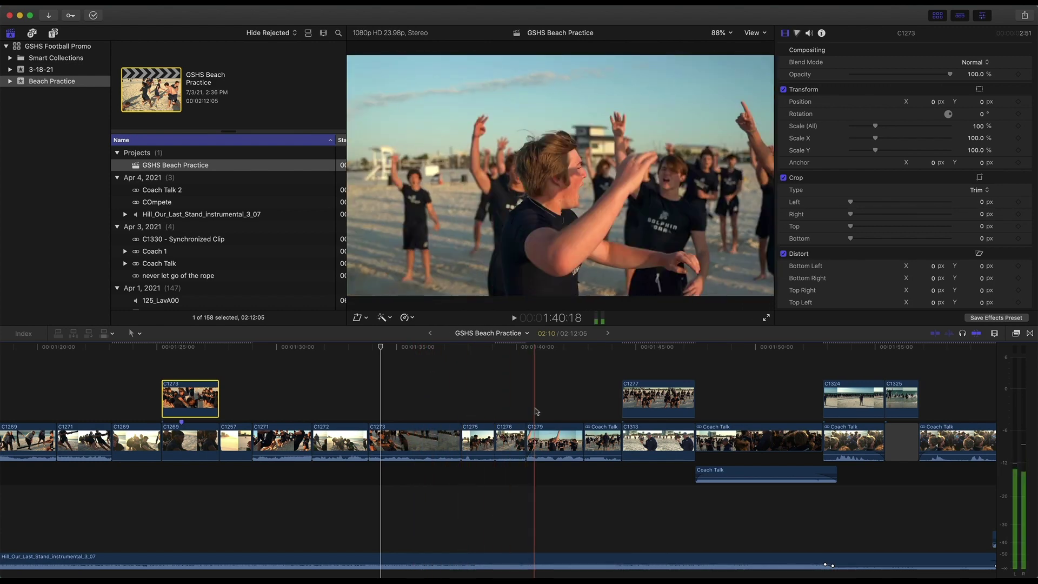
{"action": "key", "text": "space"}
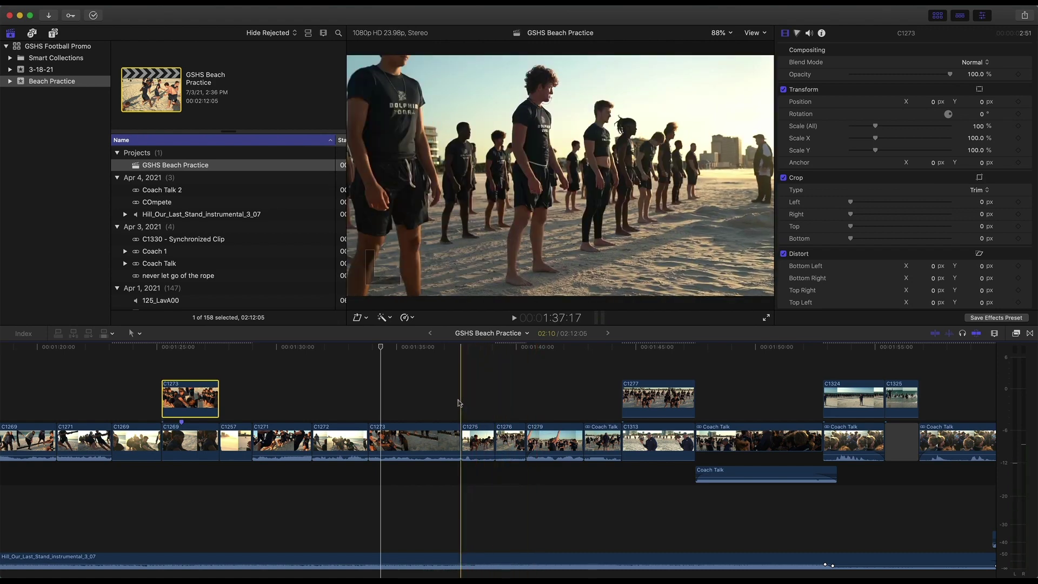
- Play from C1275 at 1:37:17 through the Coach Talk clips to the connected beach shots, pausing near 1:55:08
{"action": "key", "text": "space"}
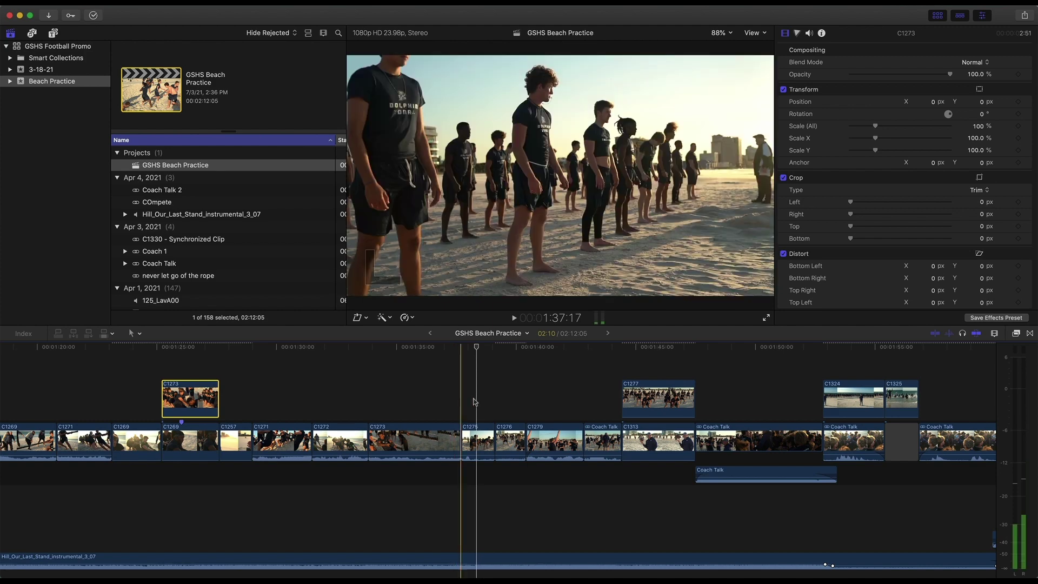
{"action": "key", "text": "space"}
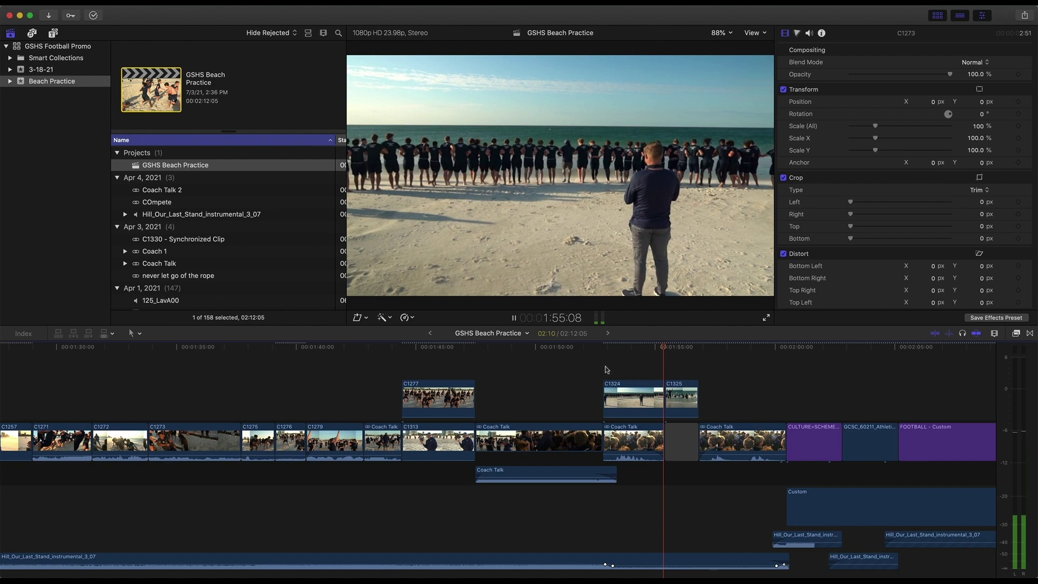
{"action": "key", "text": "space"}
- Replay connected shots C1324 and C1325 from 1:52:20 into Coach Talk at 1:57:02, and scrub back to C1325 at 1:55:18
{"action": "scroll", "coordinate": [621, 377], "scroll_direction": "right", "scroll_amount": 2}
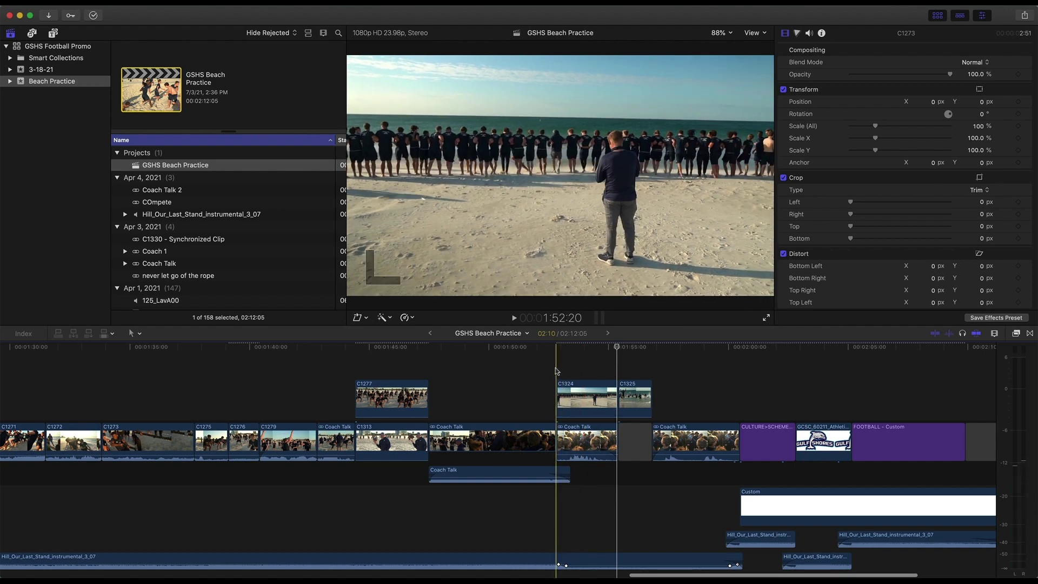
{"action": "key", "text": "space"}
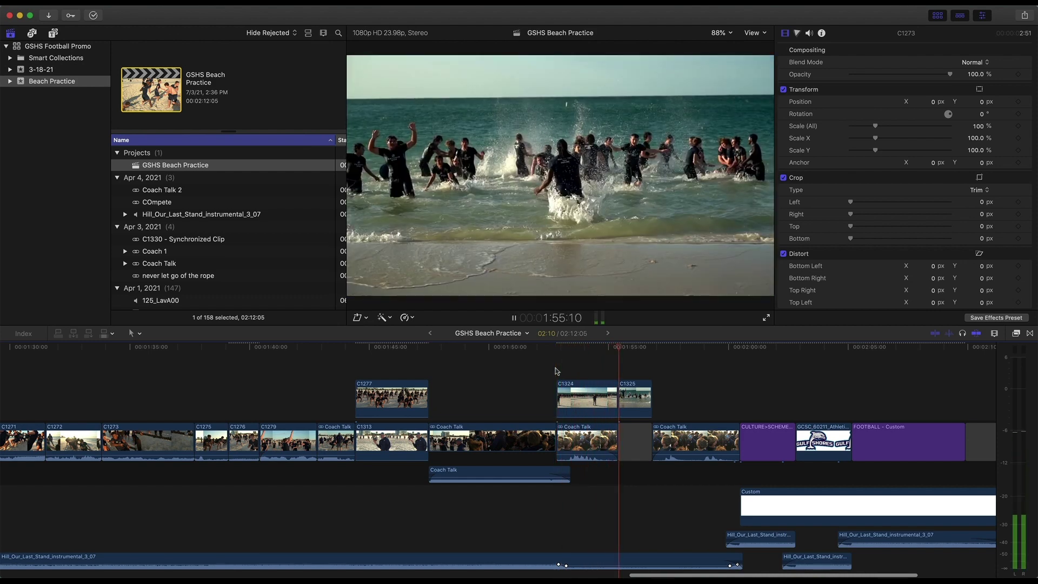
{"action": "key", "text": "space"}
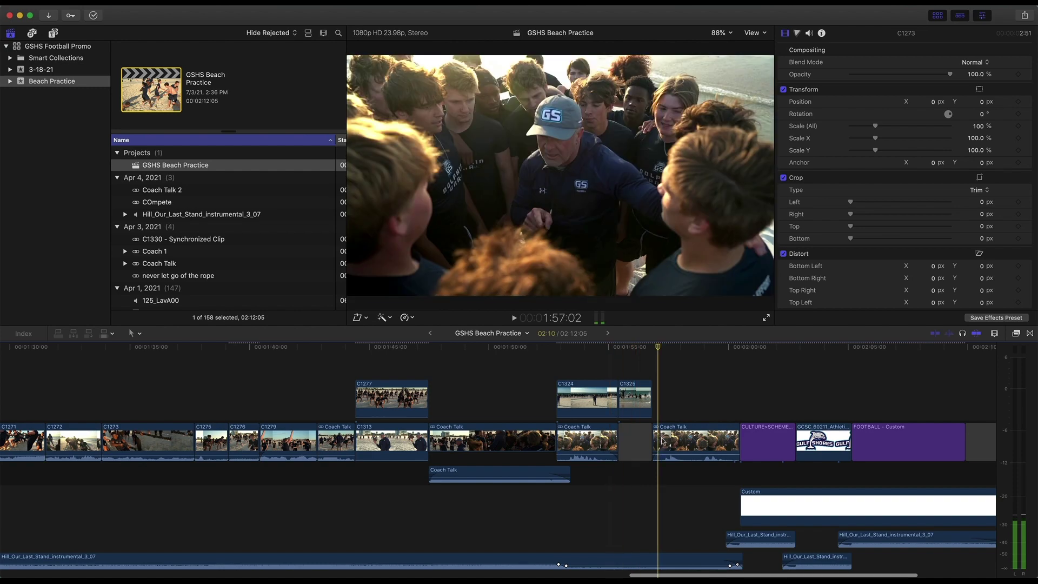
{"action": "left_click", "coordinate": [581, 347]}
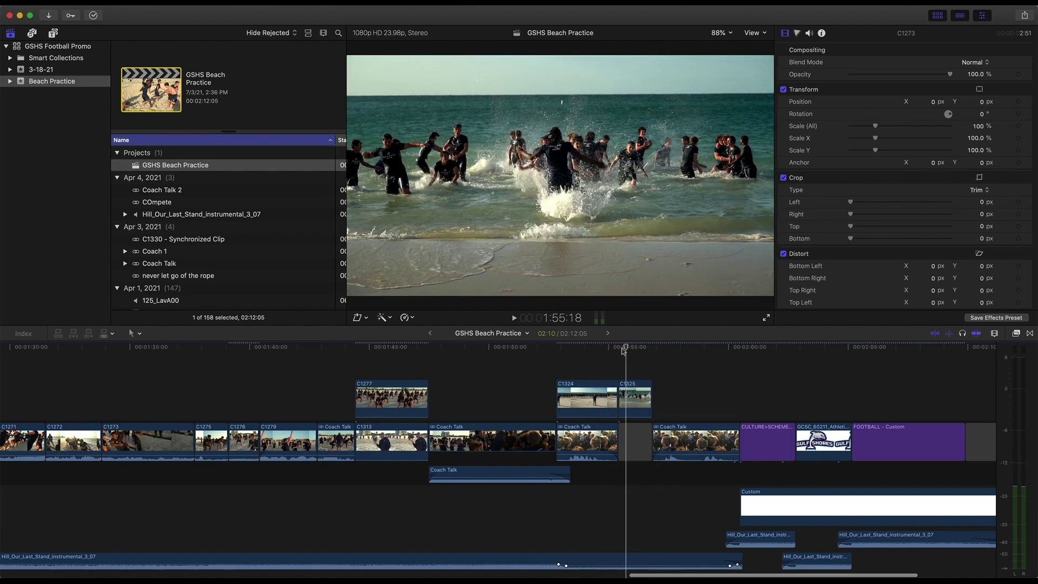
- Review the cut from connected clip C1324 to C1325 between 1:54:05 and 1:56:03, scrubbing repeatedly around the water splash
{"action": "left_click", "coordinate": [593, 348]}
{"action": "left_click", "coordinate": [590, 348]}
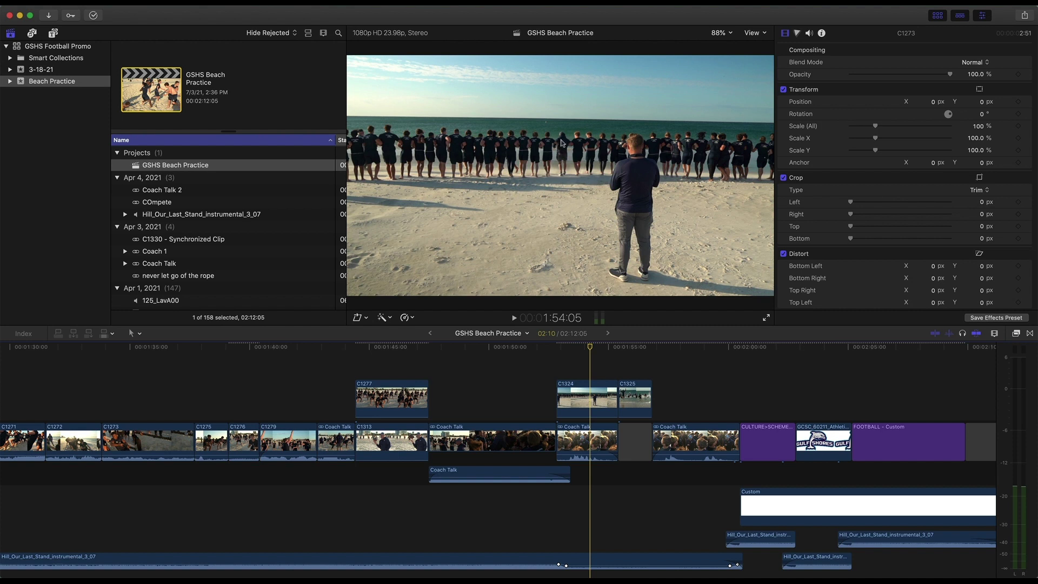
{"action": "left_click_drag", "start_coordinate": [590, 350], "coordinate": [600, 351]}
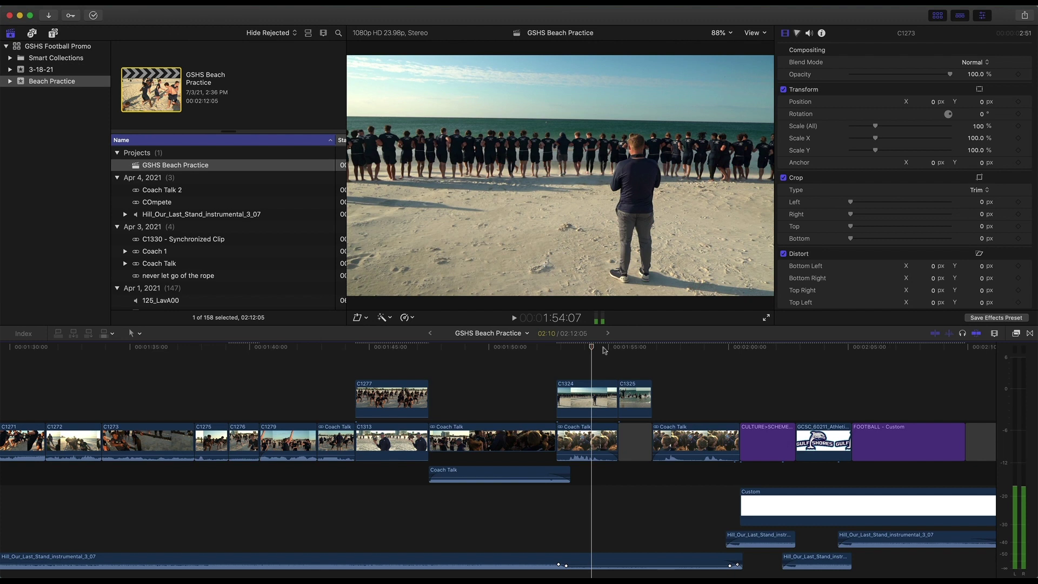
{"action": "left_click", "coordinate": [604, 350]}
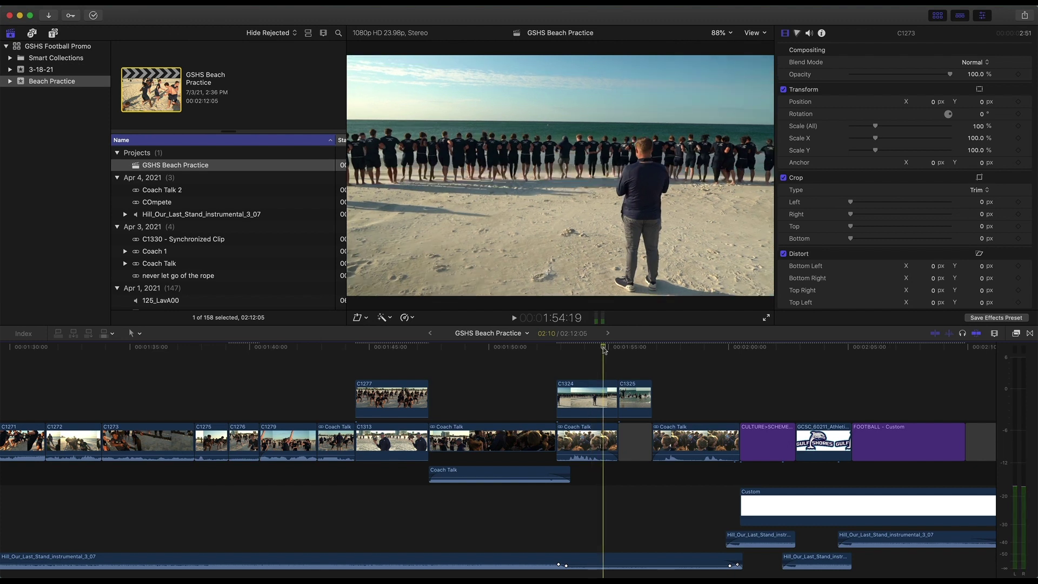
{"action": "left_click_drag", "start_coordinate": [604, 349], "coordinate": [632, 350]}
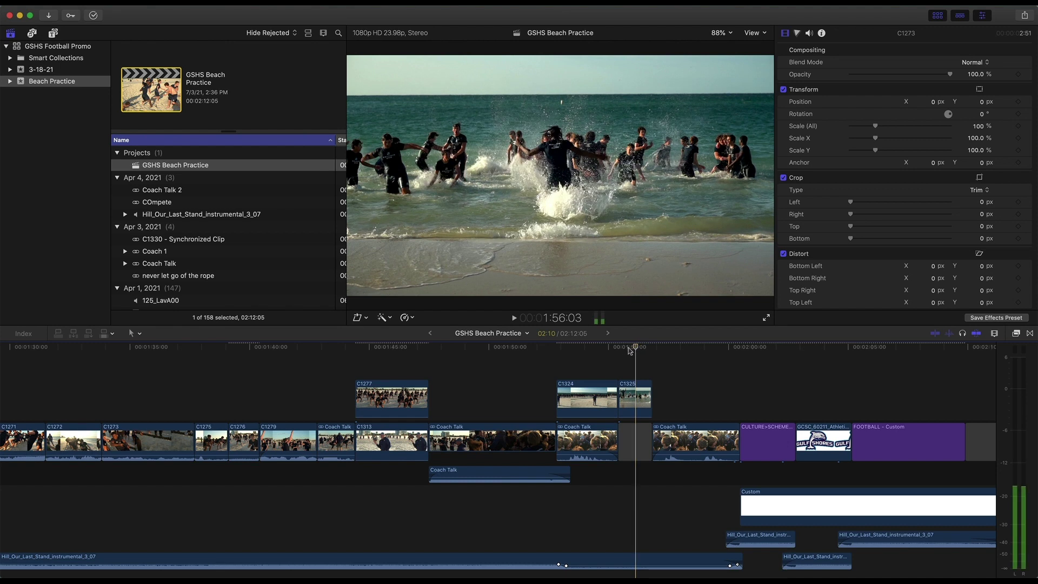
{"action": "left_click", "coordinate": [628, 349]}
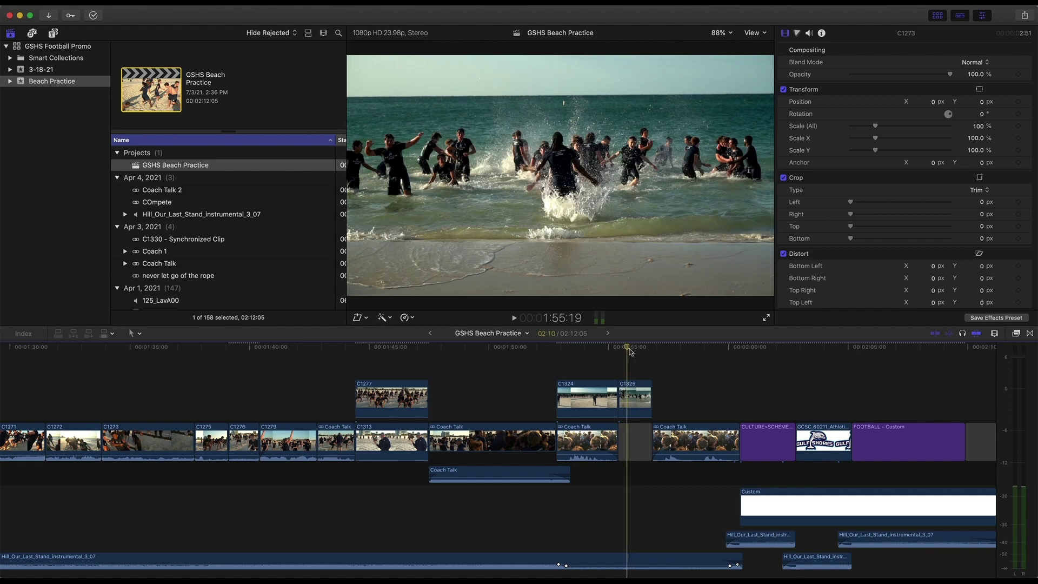
{"action": "left_click_drag", "start_coordinate": [628, 350], "coordinate": [599, 350]}
{"action": "left_click", "coordinate": [633, 349]}
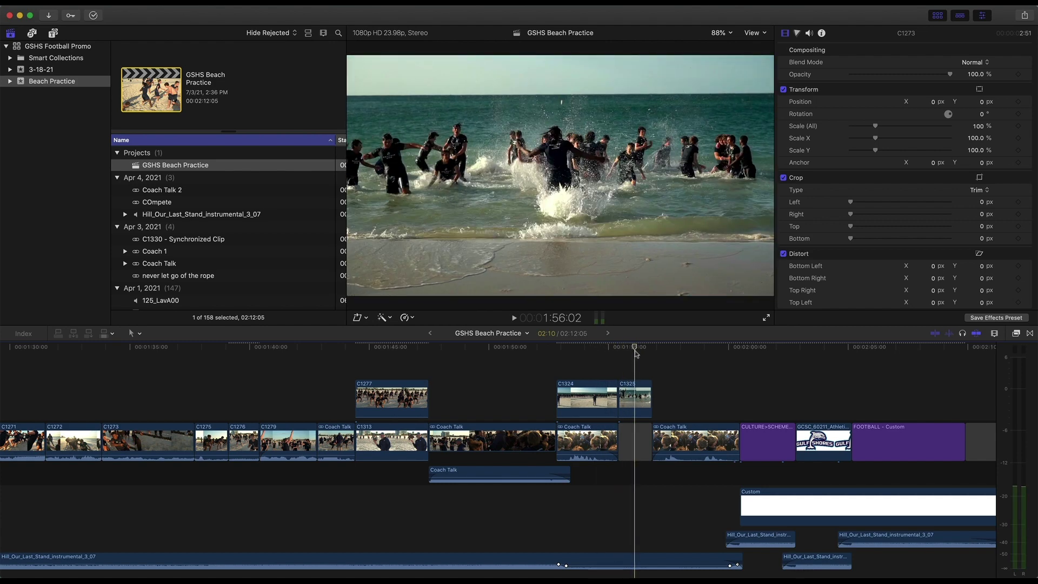
- Select the gap beneath C1325 and its end edge, locating the Gap generator command at 1:55:10
{"action": "left_click", "coordinate": [633, 448]}
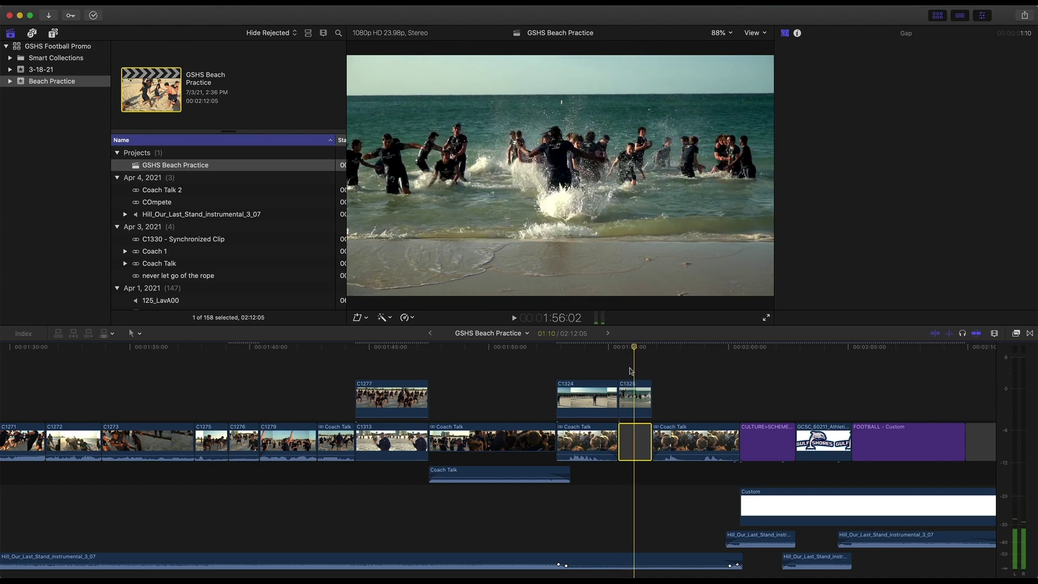
{"action": "left_click", "coordinate": [616, 350]}
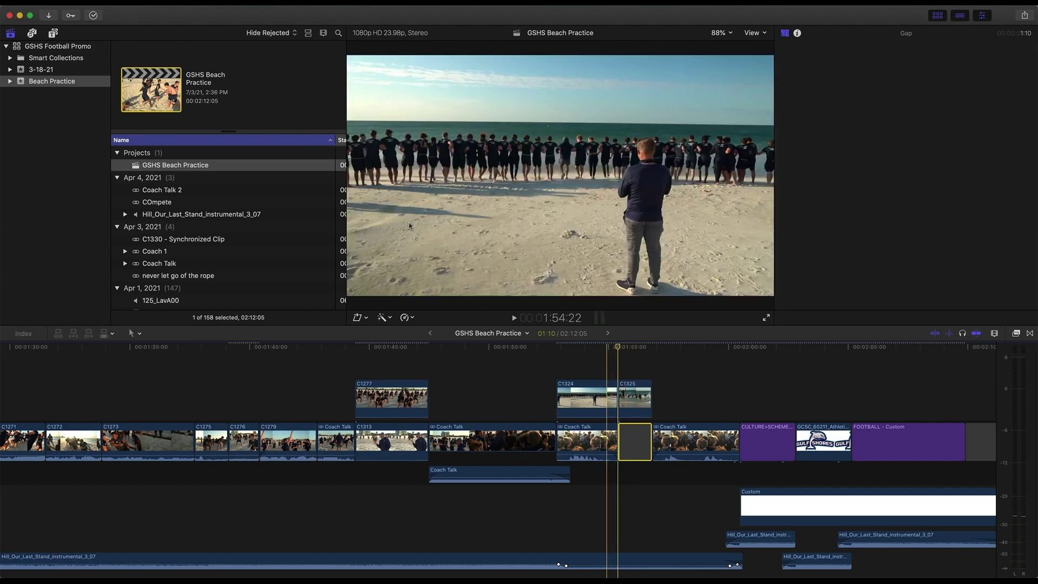
{"action": "left_click", "coordinate": [87, 3]}
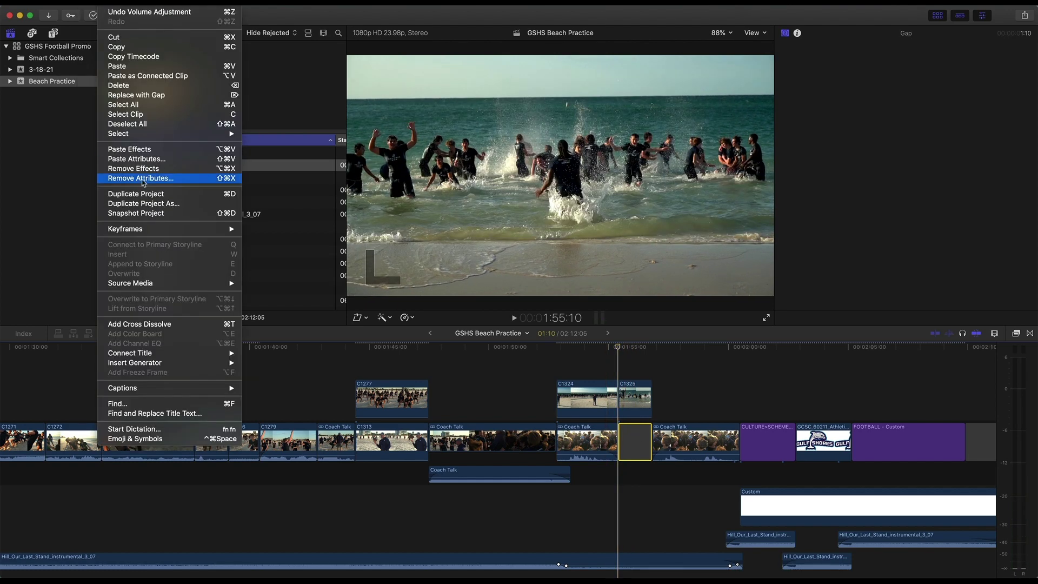
{"action": "mouse_move", "coordinate": [215, 368]}
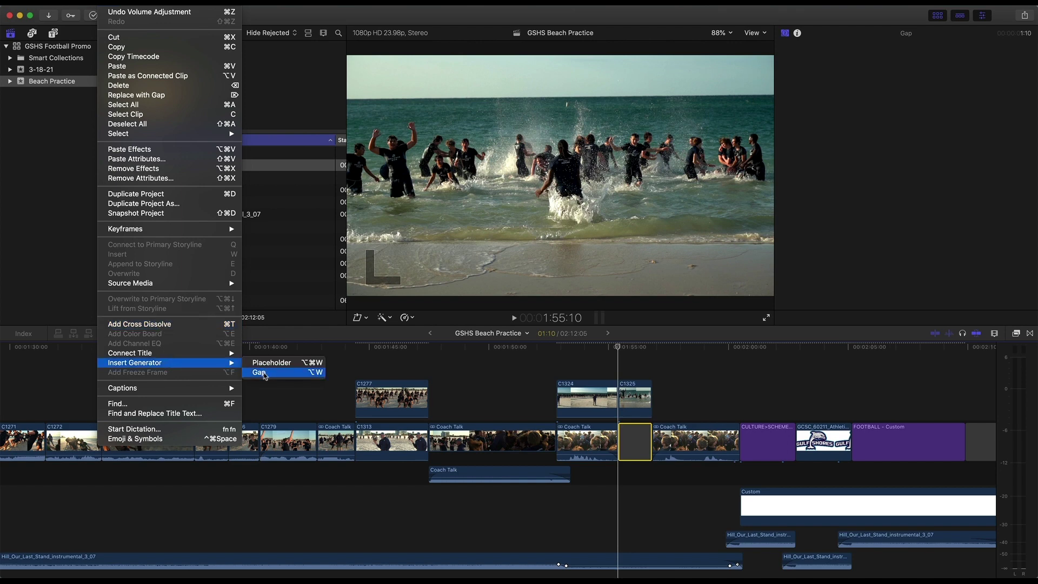
{"action": "left_click", "coordinate": [625, 349]}
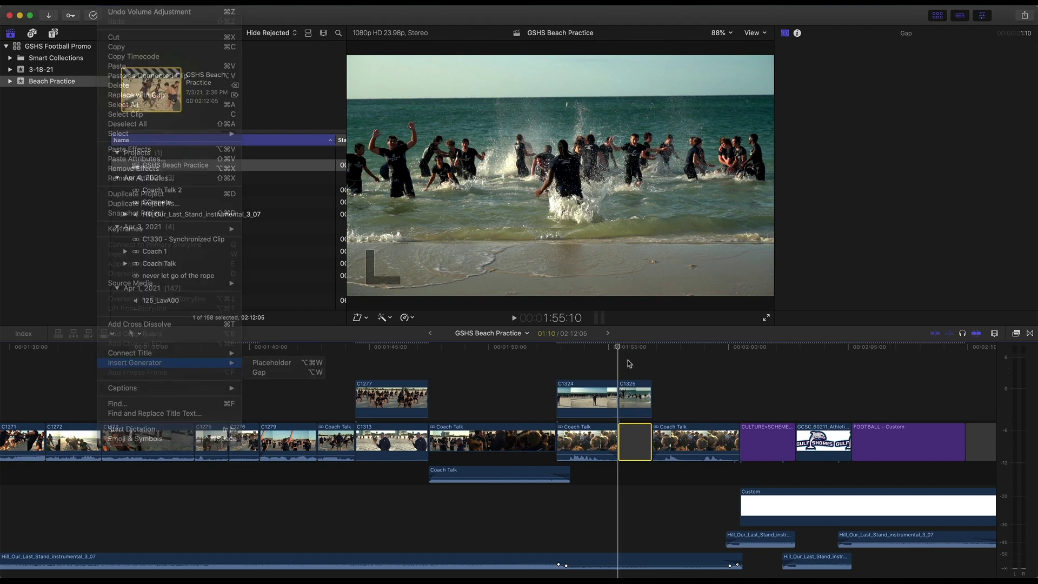
{"action": "key", "text": "super+4"}
{"action": "mouse_move", "coordinate": [651, 435]}
{"action": "left_mouse_down"}
{"action": "mouse_move", "coordinate": [662, 433]}
{"action": "mouse_move", "coordinate": [647, 433]}
{"action": "left_mouse_up"}
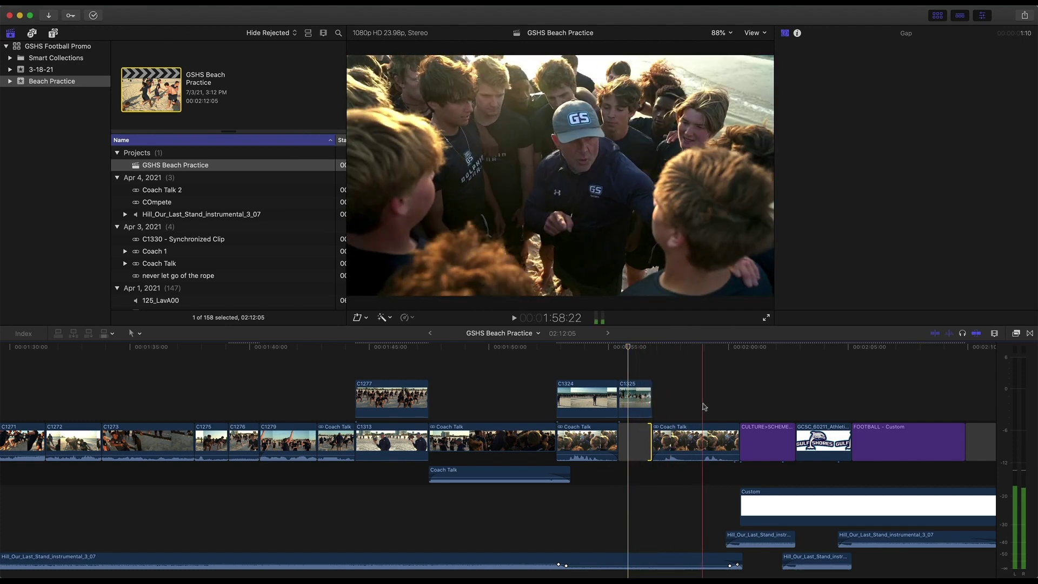
- Examine the music's volume keyframes beneath C1324, adding a trial -26 dB keyframe at 1:53:23
{"action": "scroll", "coordinate": [704, 406], "scroll_direction": "right", "scroll_amount": 3}
{"action": "scroll", "coordinate": [670, 410], "scroll_direction": "down", "scroll_amount": 1}
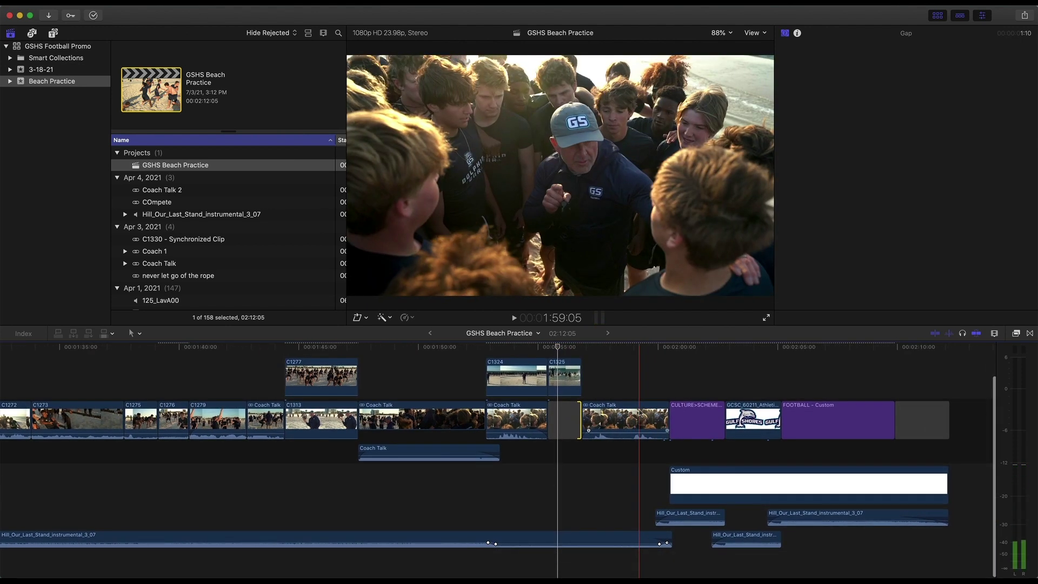
{"action": "scroll", "coordinate": [639, 414], "scroll_direction": "right", "scroll_amount": 1}
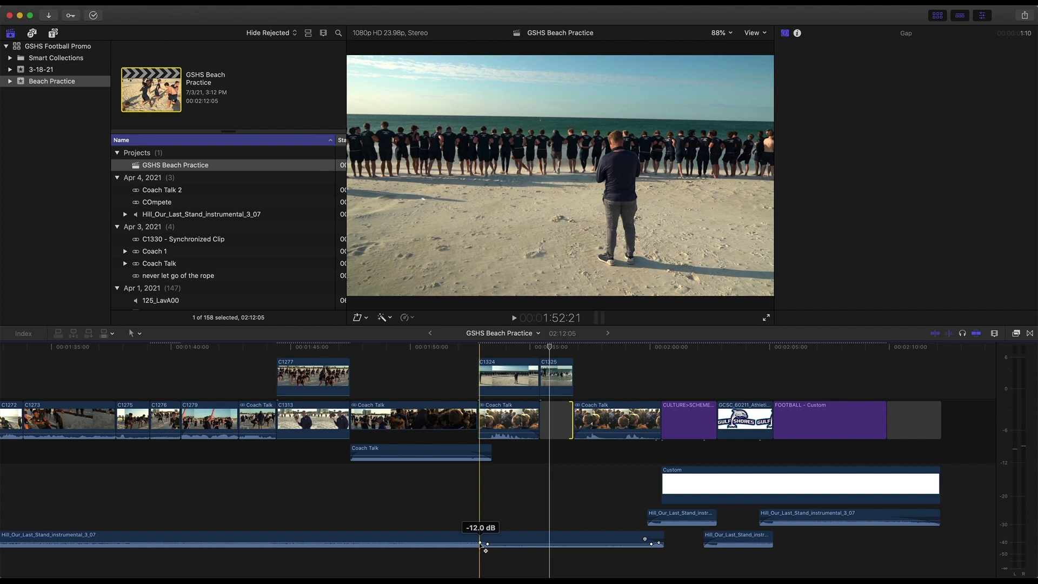
{"action": "left_click_drag", "start_coordinate": [482, 544], "coordinate": [487, 546]}
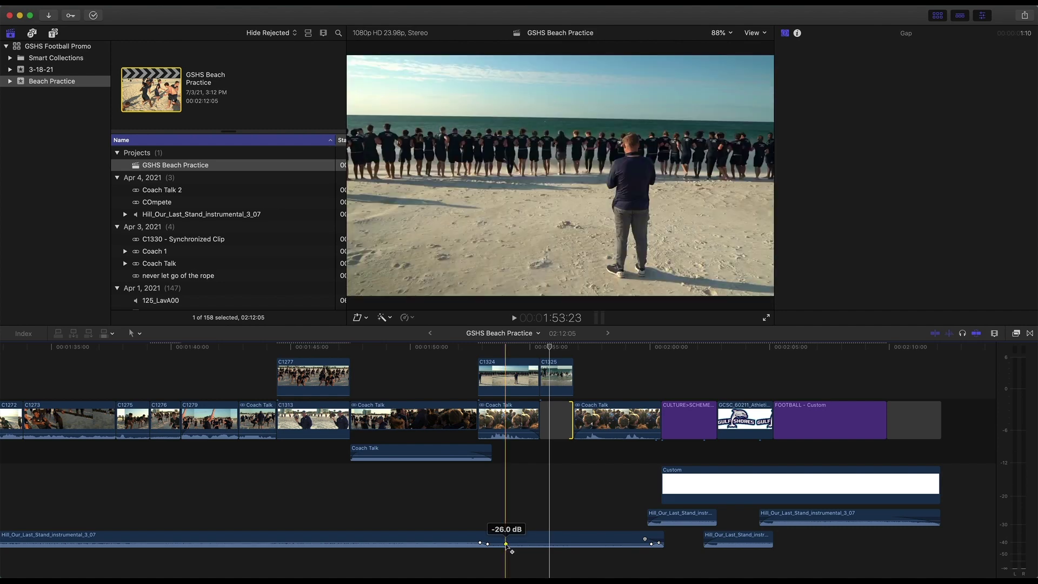
{"action": "left_click", "coordinate": [506, 544]}
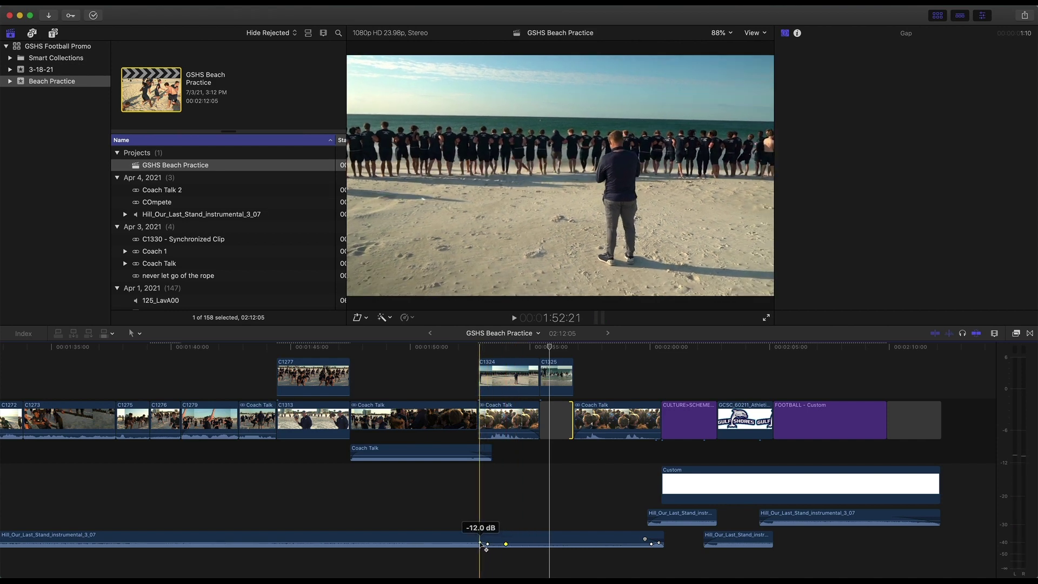
{"action": "left_click_drag", "start_coordinate": [480, 543], "coordinate": [506, 546]}
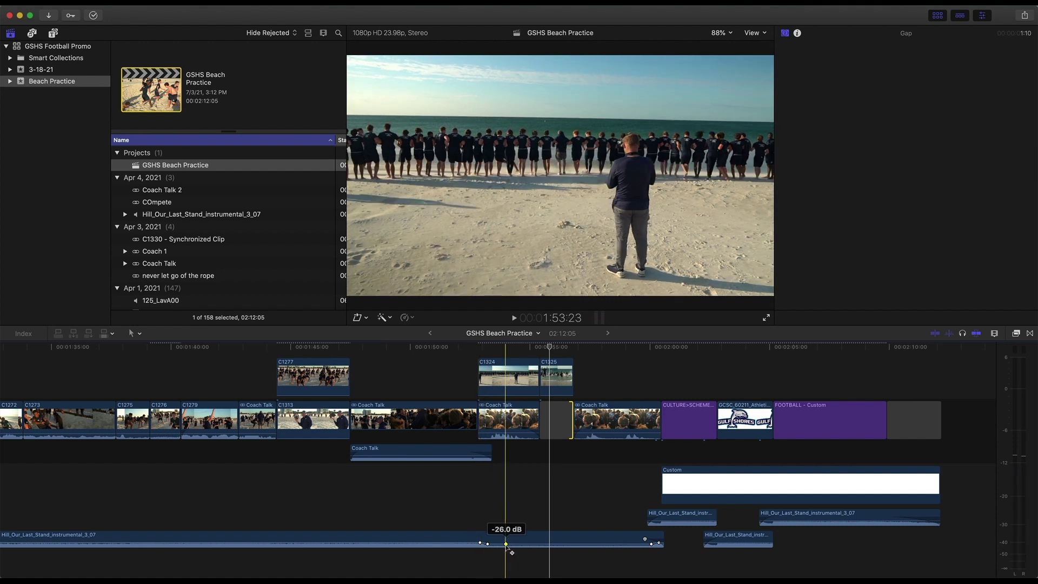
- Delete the extra volume keyframes from the Hill_Our_Last_Stand music beneath C1324 and the final Coach Talk clip
{"action": "right_click", "coordinate": [505, 545]}
{"action": "left_click", "coordinate": [526, 551]}
{"action": "left_click", "coordinate": [652, 448]}
{"action": "left_click", "coordinate": [650, 545], "text": "alt"}
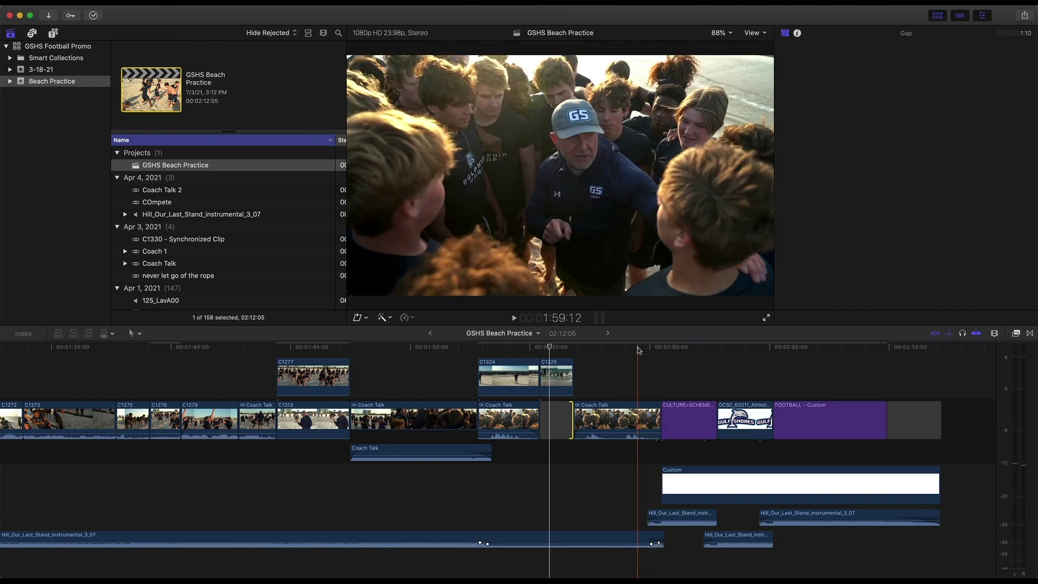
- Select the short music clip under the first closing title, play the ending through 2:11:03, and return to 1:58:18
{"action": "scroll", "coordinate": [637, 350], "scroll_direction": "right", "scroll_amount": 3}
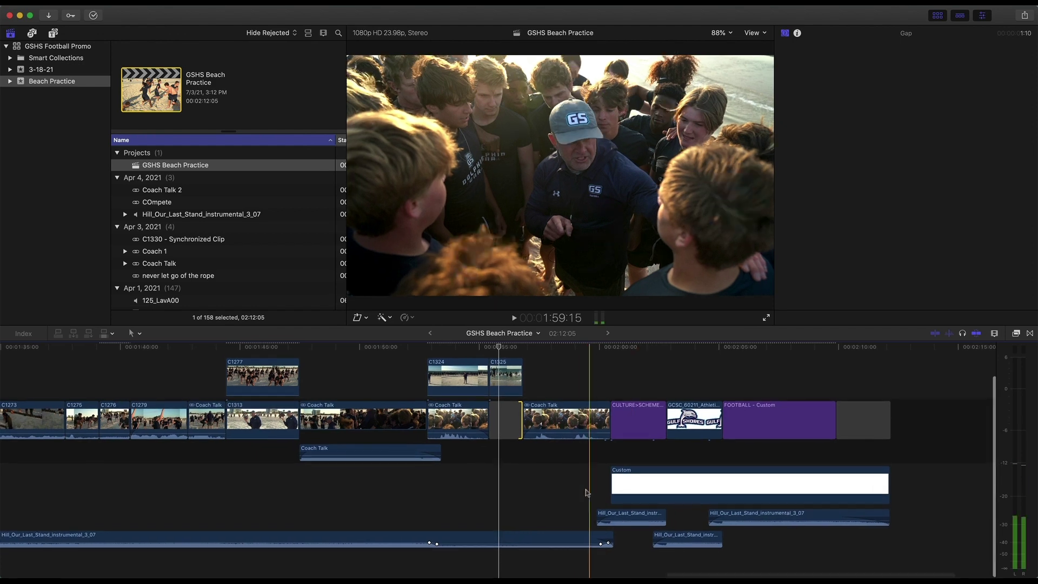
{"action": "left_click", "coordinate": [601, 516]}
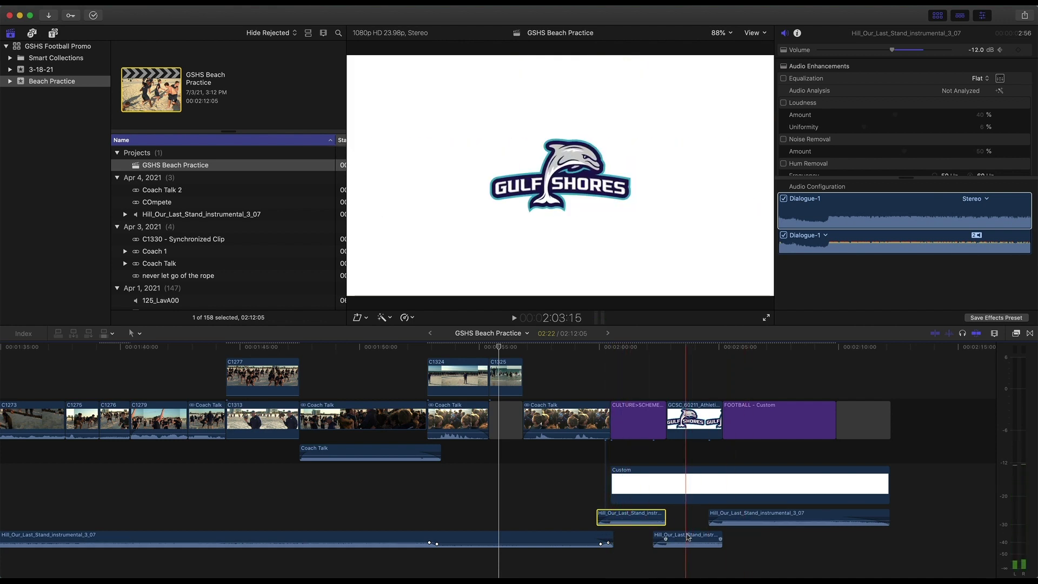
{"action": "left_click_drag", "start_coordinate": [595, 349], "coordinate": [585, 349]}
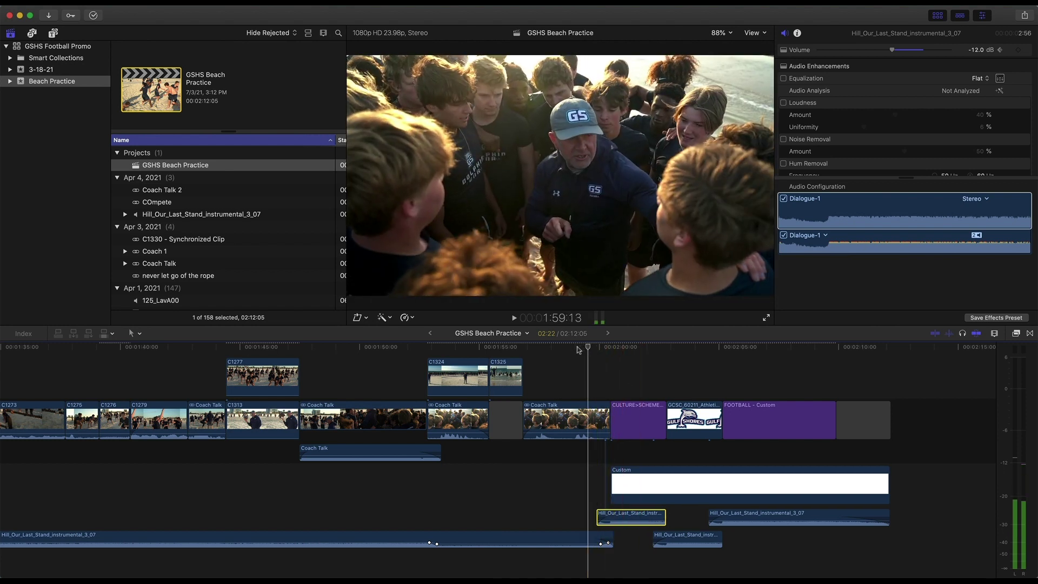
{"action": "left_click", "coordinate": [577, 349]}
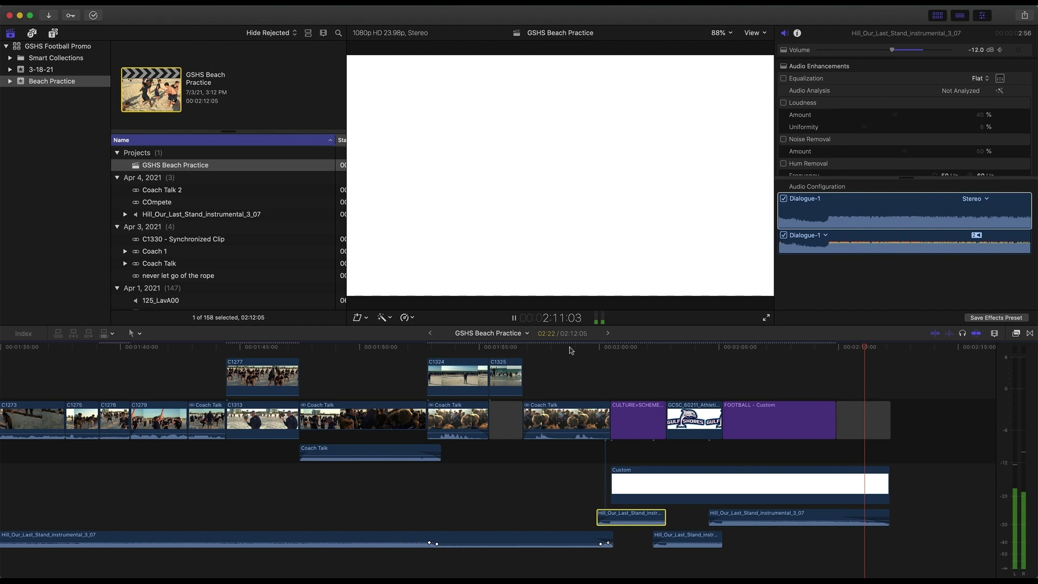
{"action": "left_click", "coordinate": [570, 348]}
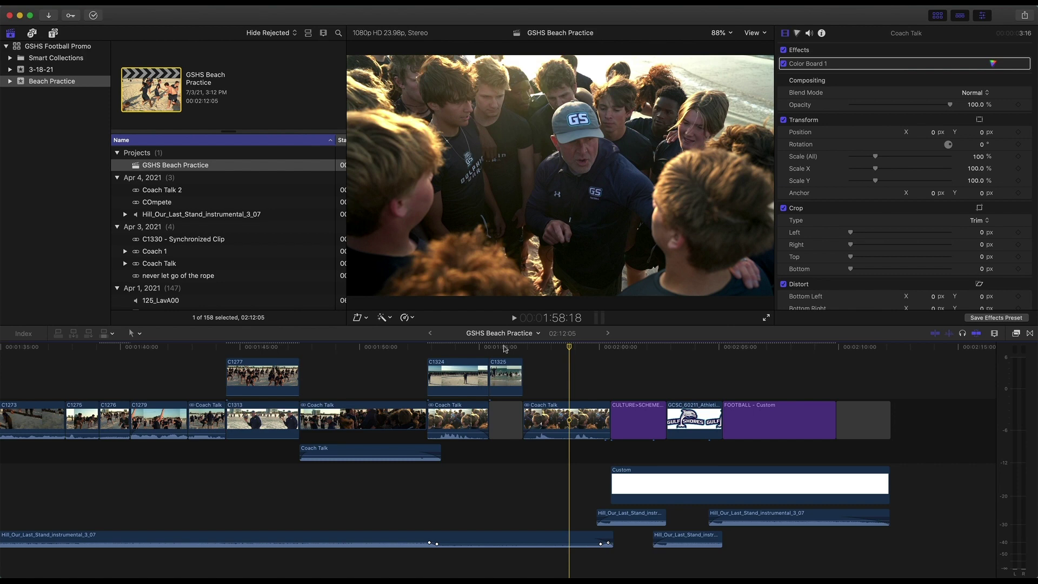
- Zoom the timeline out and go back through the edit points to show the project's opening section
{"action": "left_click", "coordinate": [478, 347]}
{"action": "left_click_drag", "start_coordinate": [472, 347], "coordinate": [327, 348]}
{"action": "key", "text": "super+minus"}
{"action": "key", "text": "Up"}
{"action": "key", "text": "Up"}
{"action": "key", "text": "Up"}
{"action": "key", "text": "Up"}
{"action": "key", "text": "Up"}
{"action": "key", "text": "Up"}
{"action": "key", "text": "Up"}
{"action": "key", "text": "Up"}
{"action": "key", "text": "Up"}
{"action": "key", "text": "Up"}
{"action": "key", "text": "Up"}
{"action": "key", "text": "Up"}
{"action": "key", "text": "Up"}
{"action": "key", "text": "Up"}
{"action": "key", "text": "Up"}
{"action": "key", "text": "Up"}
{"action": "key", "text": "Up"}
{"action": "key", "text": "Up"}
{"action": "key", "text": "Up"}
{"action": "key", "text": "Up"}
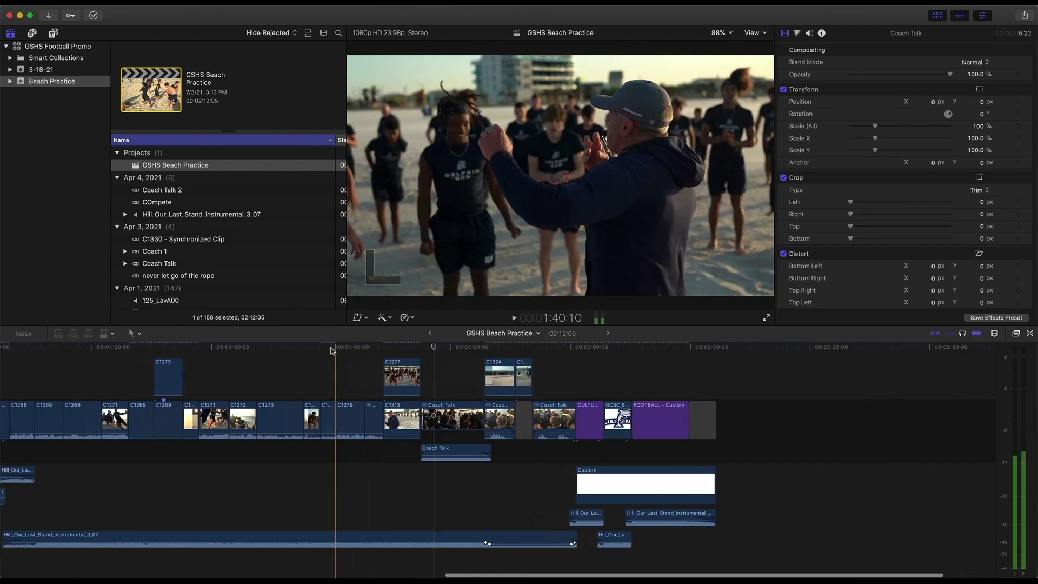
{"action": "scroll", "coordinate": [331, 351], "scroll_direction": "left", "scroll_amount": 10}
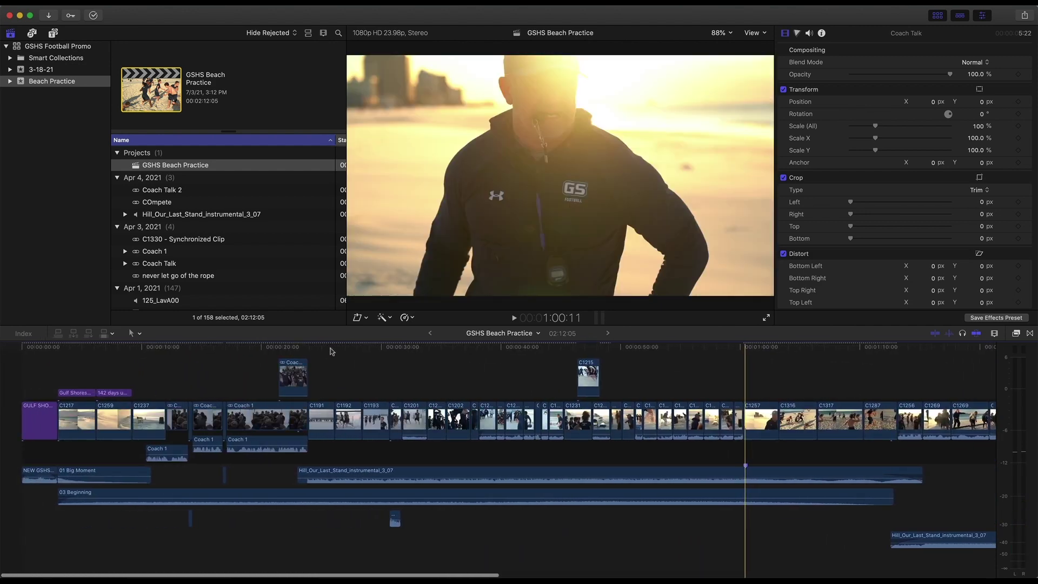
- Review the opening from the Coach 1 section near 23:00 back through 6:18 to the Gulf Shores title
{"action": "left_click", "coordinate": [331, 350]}
{"action": "left_click", "coordinate": [294, 347]}
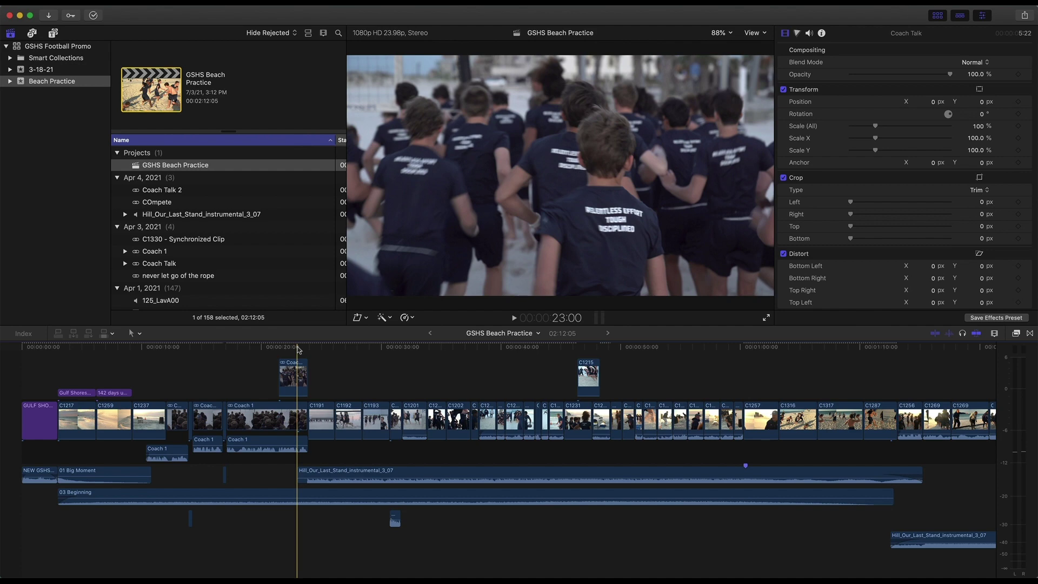
{"action": "left_click", "coordinate": [290, 348]}
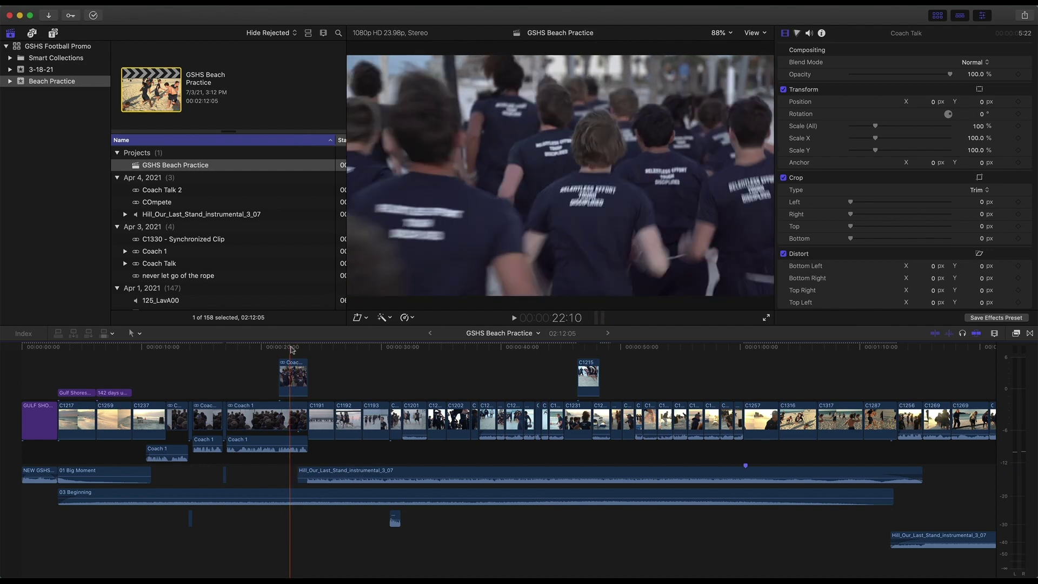
{"action": "left_click", "coordinate": [102, 348]}
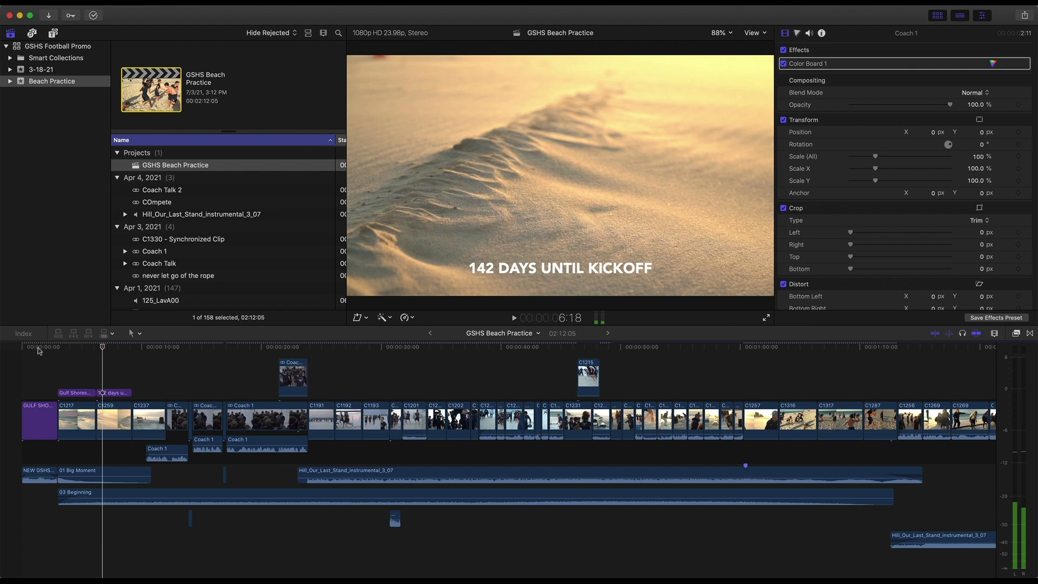
{"action": "key", "text": "Home"}
{"action": "key", "text": "s"}
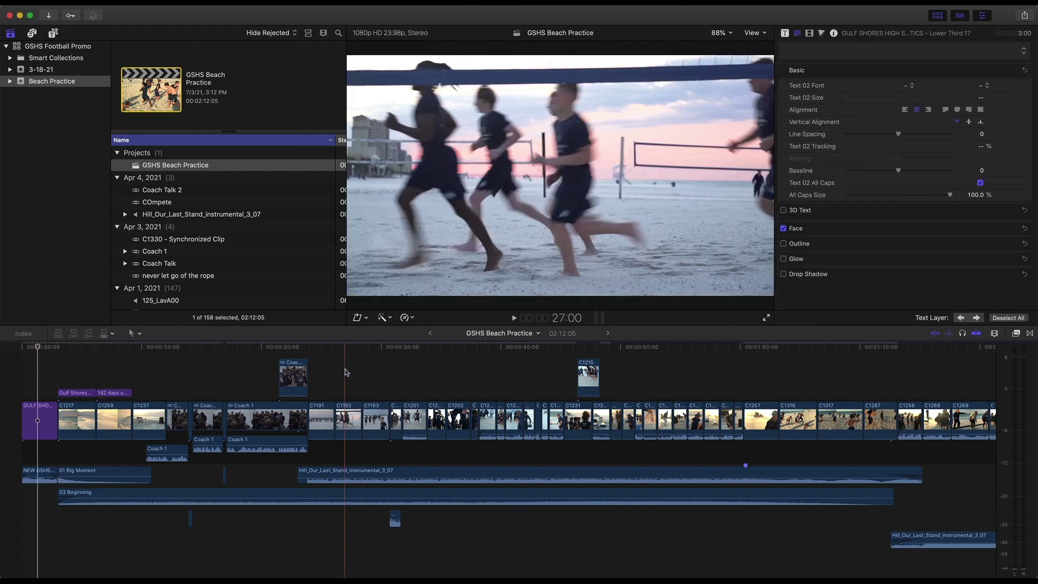